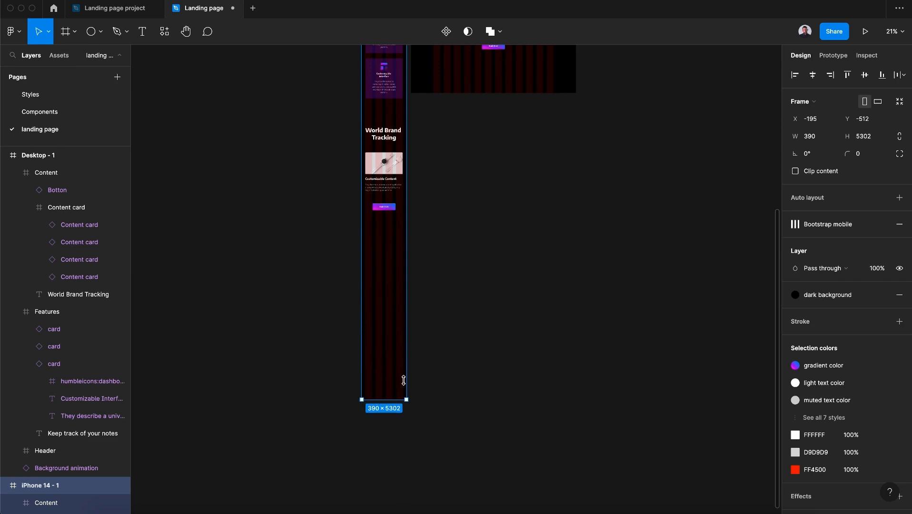
Extend the bottom edge of the Desktop - 1 frame to a height of about 3211
scroll(430, 178, "up", 7)
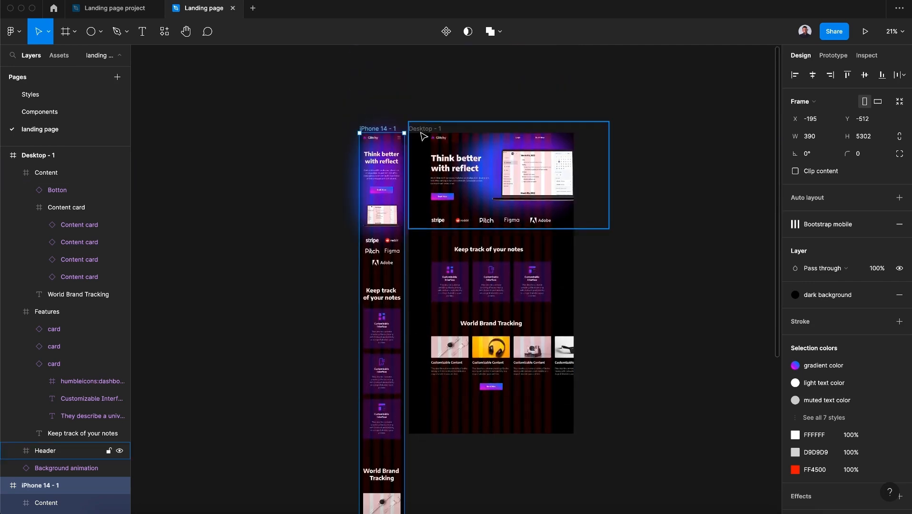
left_click(424, 136)
left_click_drag(499, 436, 500, 506)
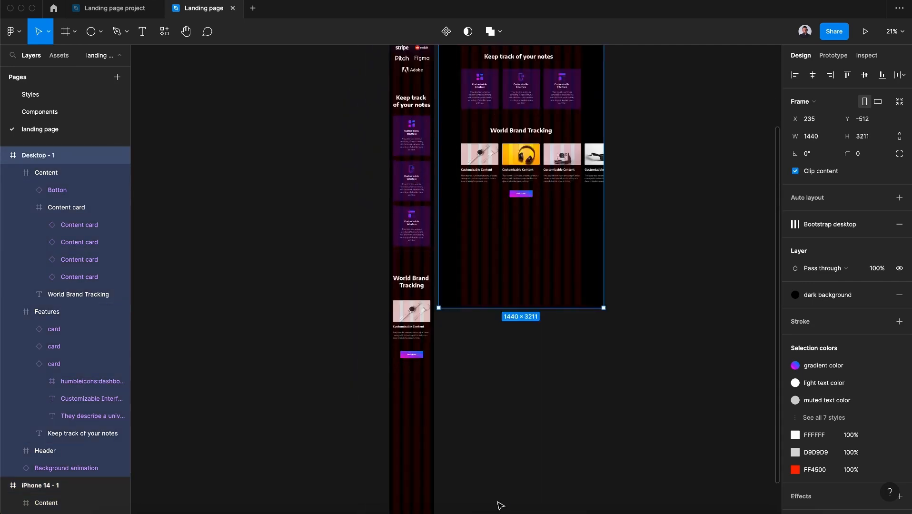
scroll(500, 505, "down", 5)
left_click(519, 413)
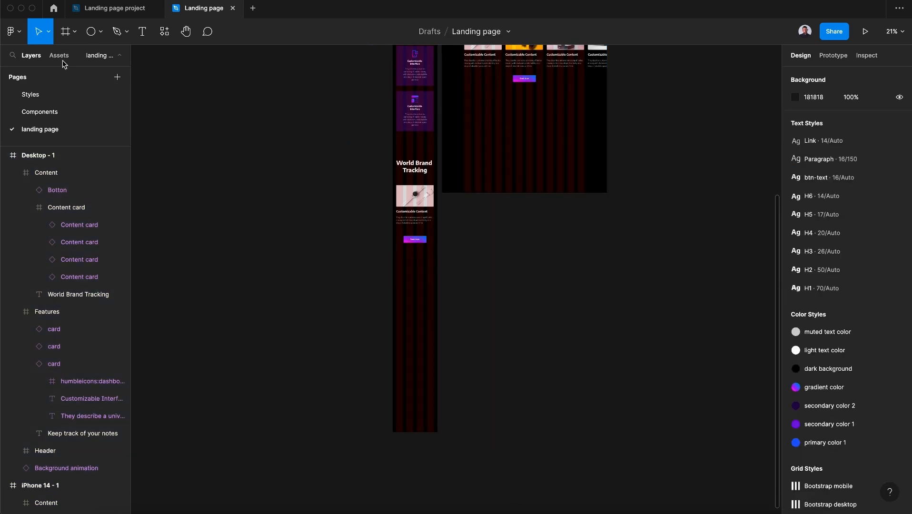
Draw a frame about 390 × 854 below the Book Now button in the iPhone 14 - 1 frame and name it Testimonials
left_click(66, 31)
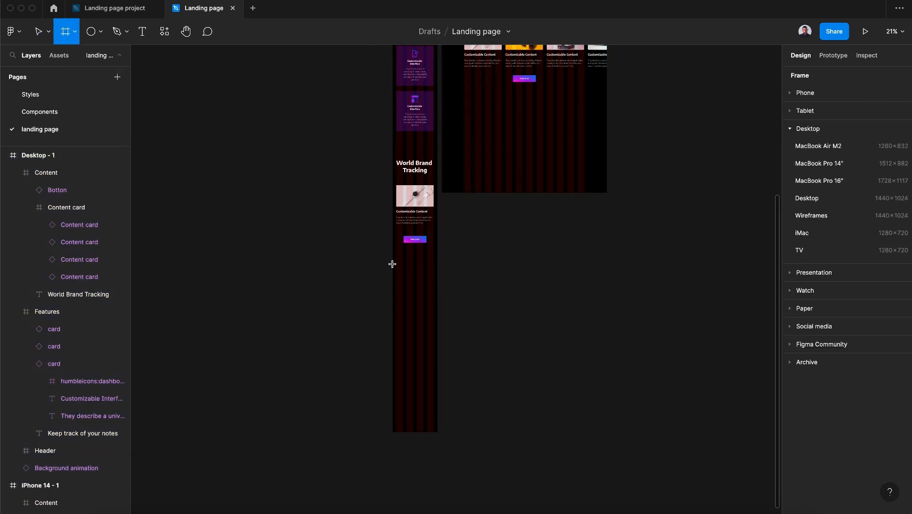
left_click_drag(392, 264, 437, 363)
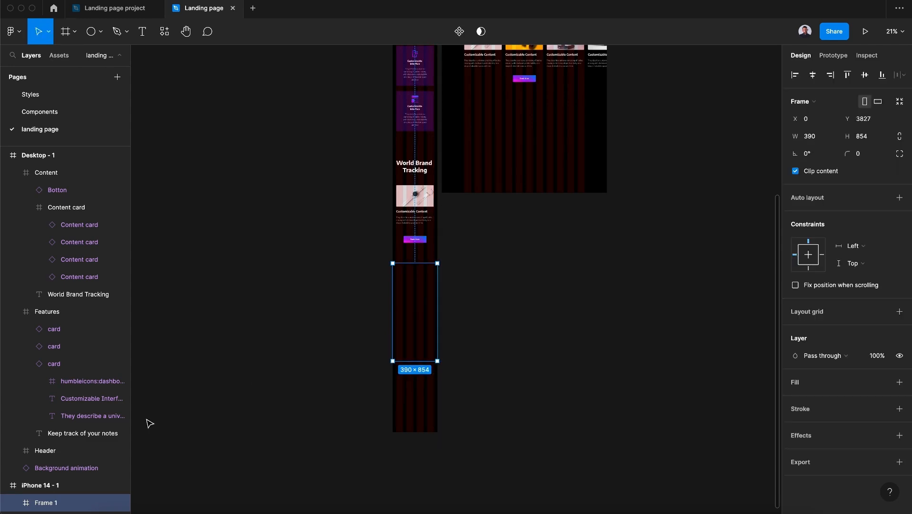
scroll(61, 488, "down", 4)
left_click(49, 324)
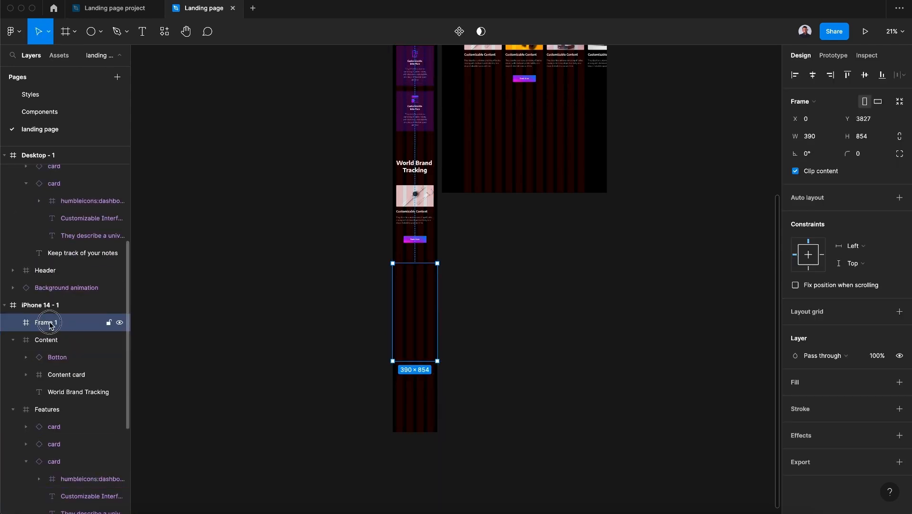
double_click(50, 324)
type("Testimo")
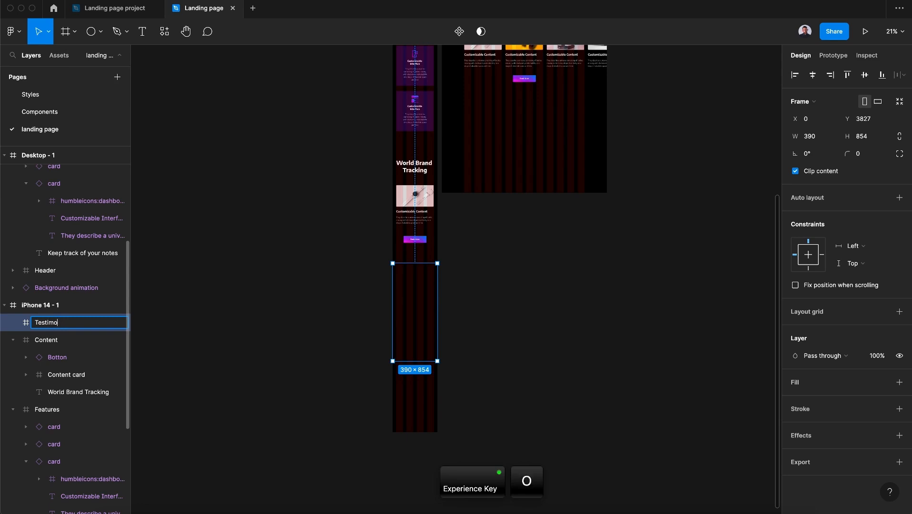
type("nialss")
key("BackSpace")
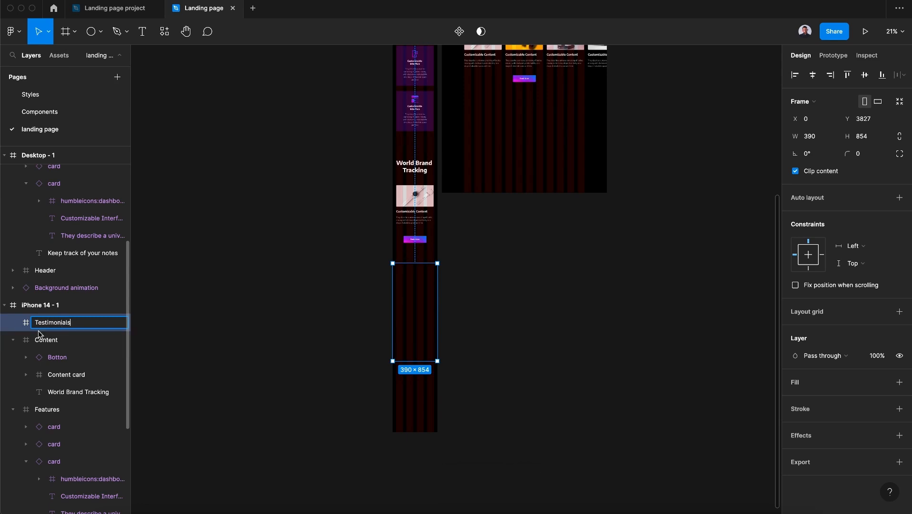
Set the Testimonials frame's horizontal constraint to Left and right and extend its height to about 1211
left_click(850, 246)
left_click(864, 271)
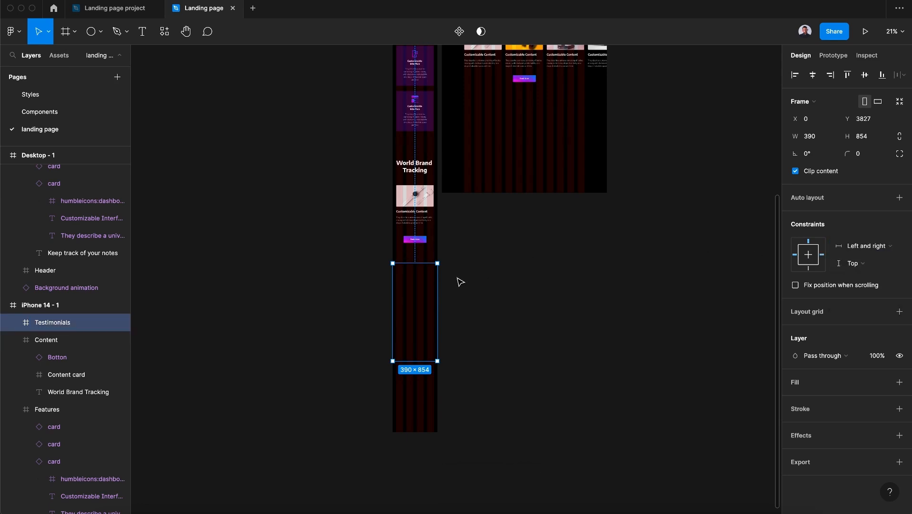
scroll(460, 283, "up", 5)
scroll(459, 283, "down", 3)
left_click_drag(395, 419, 398, 475)
Add the two-line text "Hear from our customers" near the upper end of the Testimonials frame
left_click(141, 32)
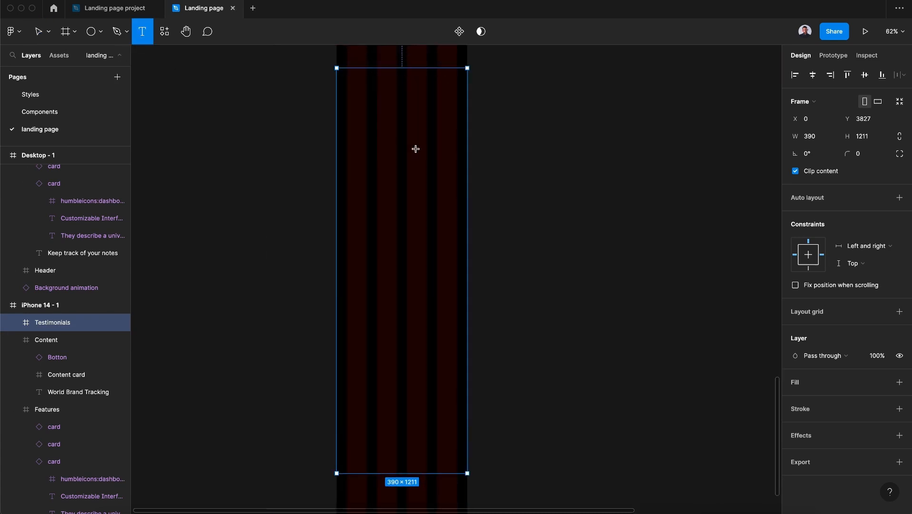
left_click(401, 131)
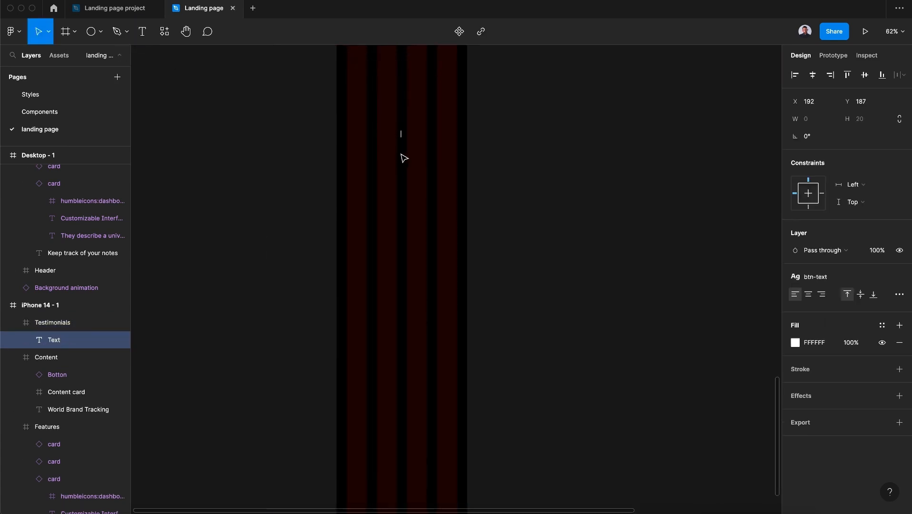
scroll(404, 158, "up", 3)
type("Hear fr")
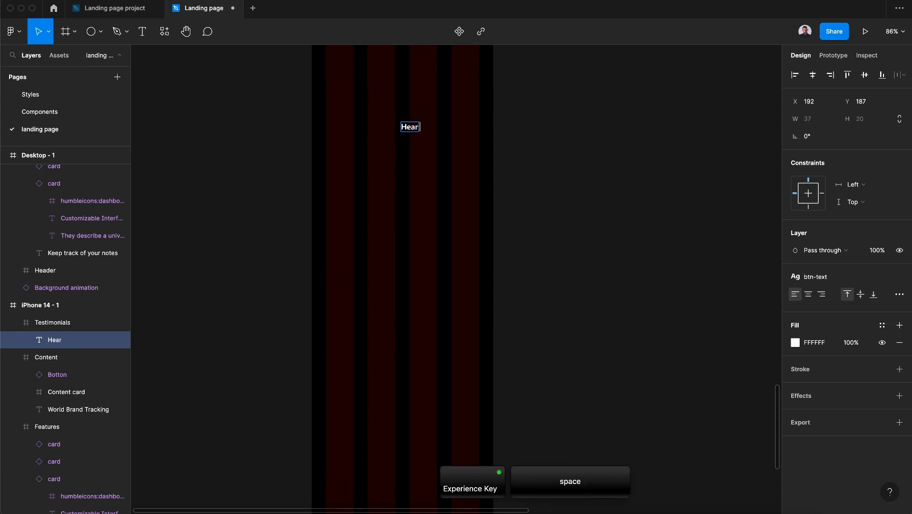
type("om our")
key("Return")
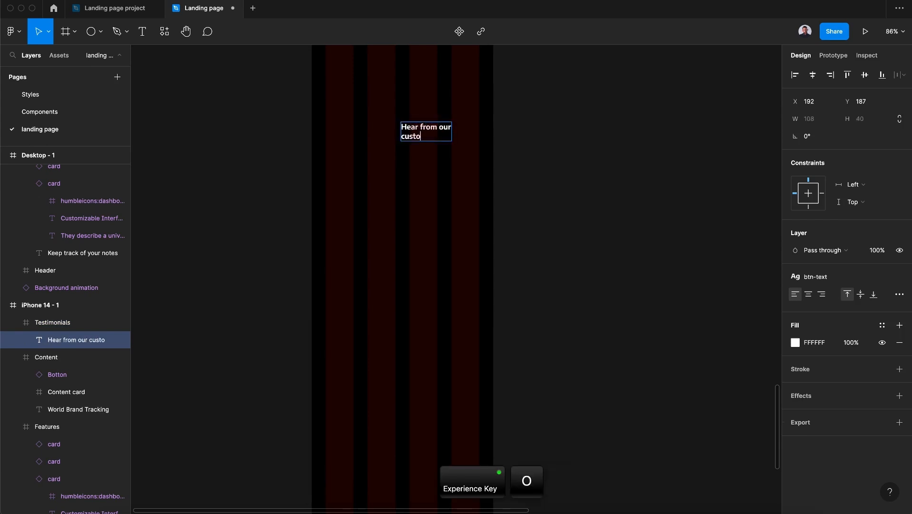
type("mers")
key("Escape")
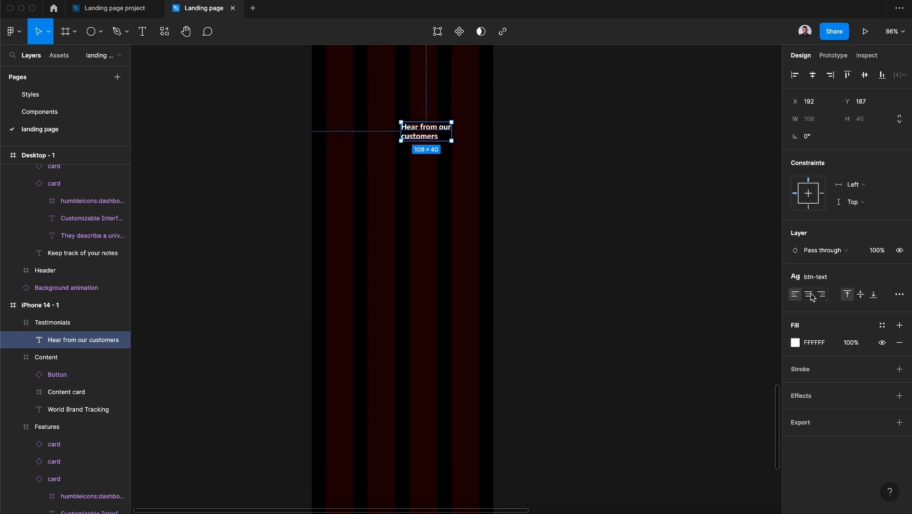
Center-align the heading text, apply the H2 text style, and move it to about X 23, Y 93 in the frame
left_click(809, 295)
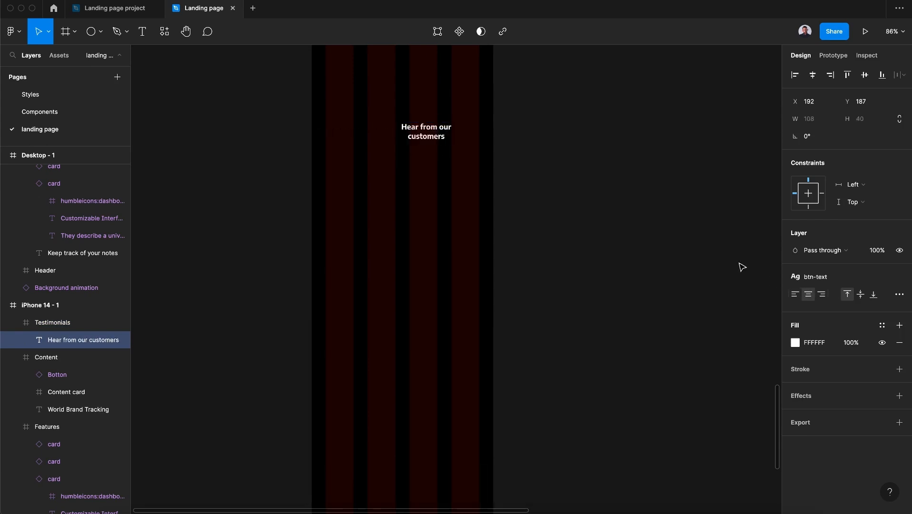
left_click(853, 280)
left_click(844, 462)
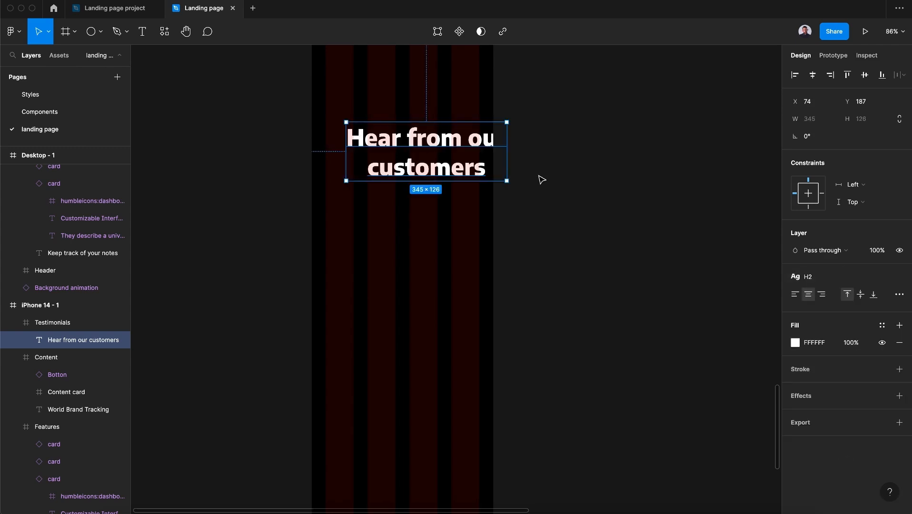
left_click_drag(450, 149, 425, 115)
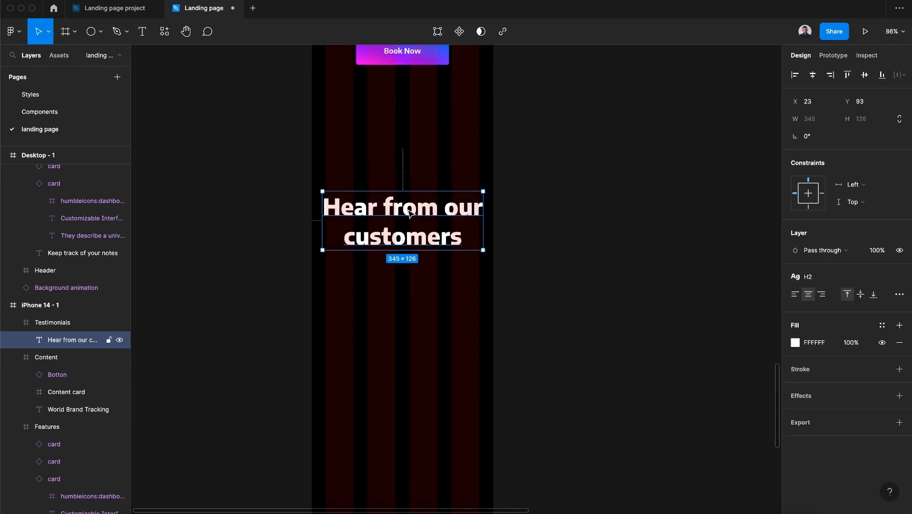
scroll(411, 211, "down", 5)
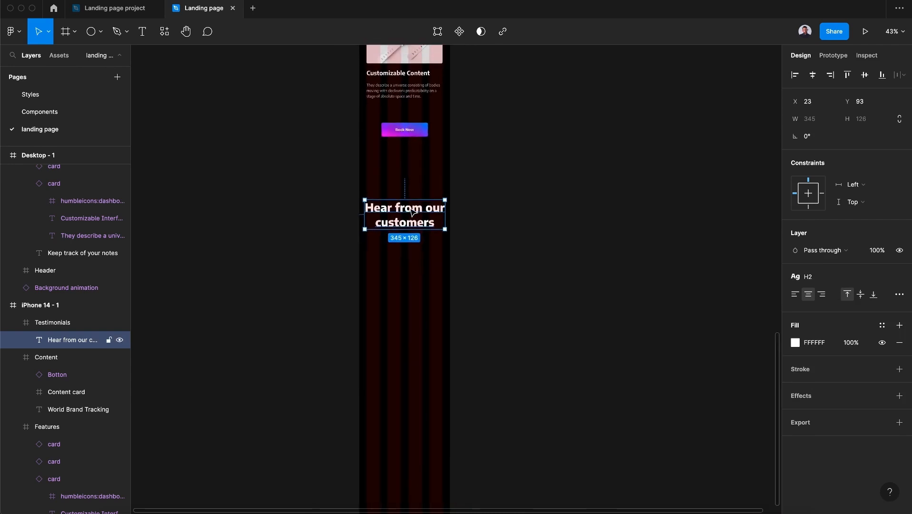
left_click(503, 256)
Draw a circle about 269 × 269 below the heading in the Testimonials frame
scroll(414, 285, "down", 3)
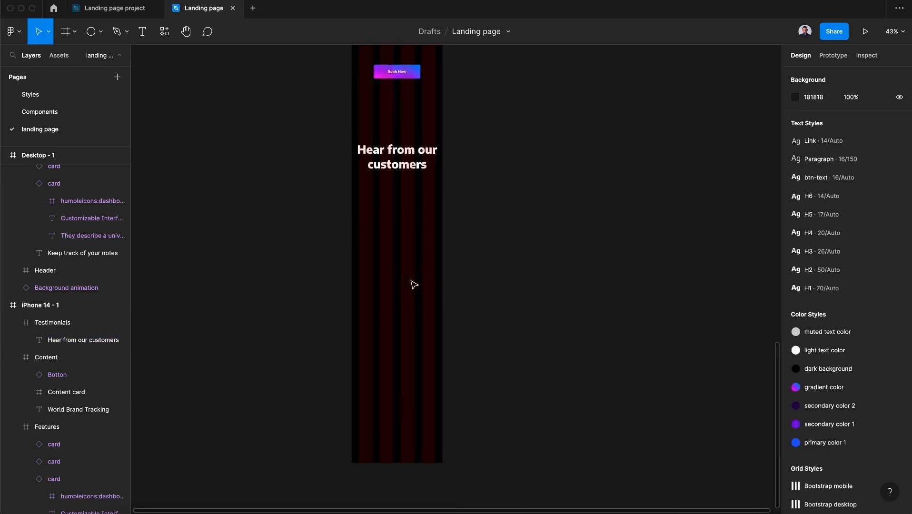
left_click(383, 210)
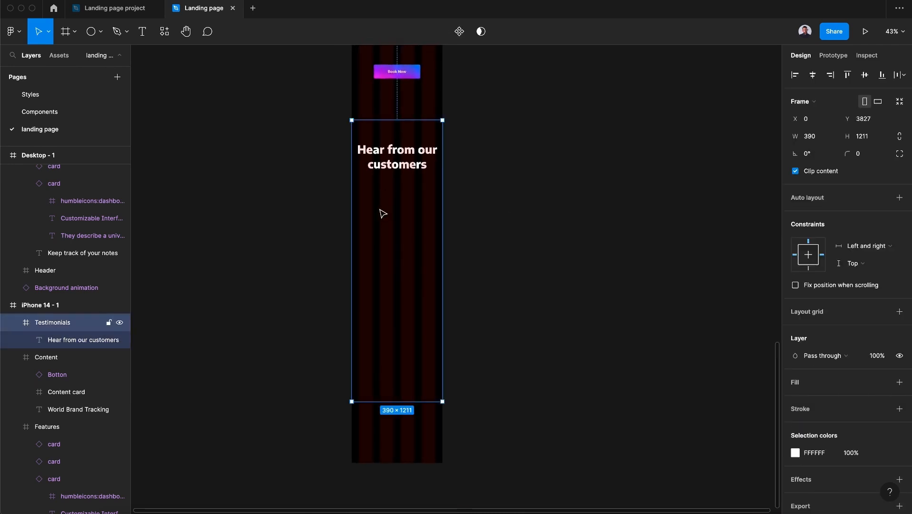
left_click(100, 36)
left_click(91, 93)
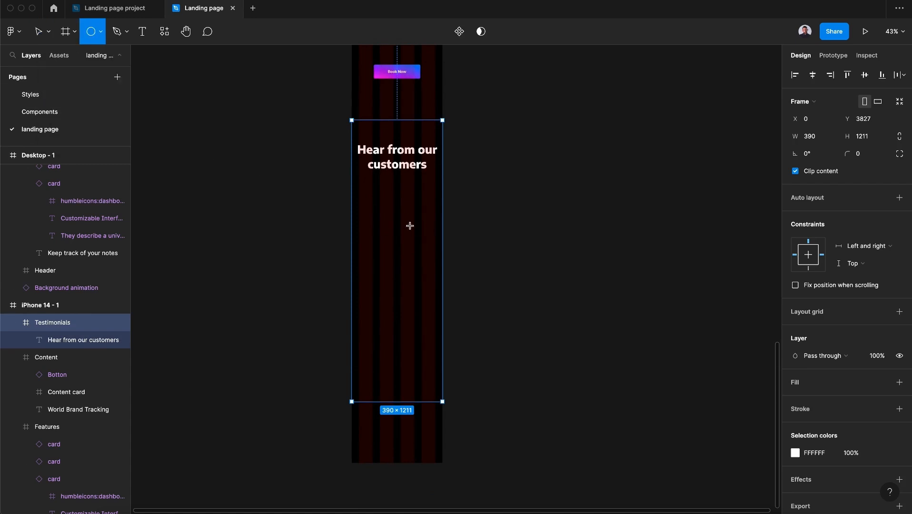
key("shift")
mouse_move(372, 205)
left_mouse_down()
mouse_move(428, 268)
mouse_move(408, 240)
left_mouse_up()
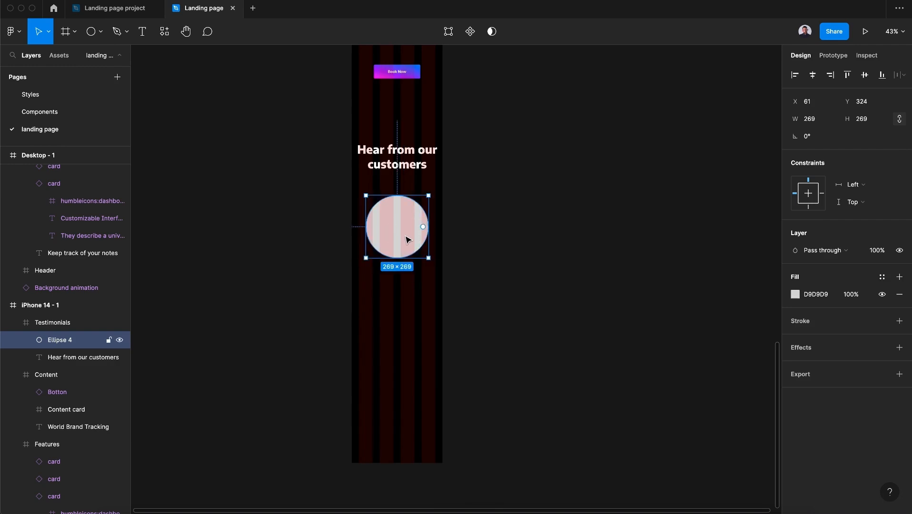
Resize the circle to 270 × 270 and move it to about X 60, Y 336, centered under the heading
left_click(827, 124)
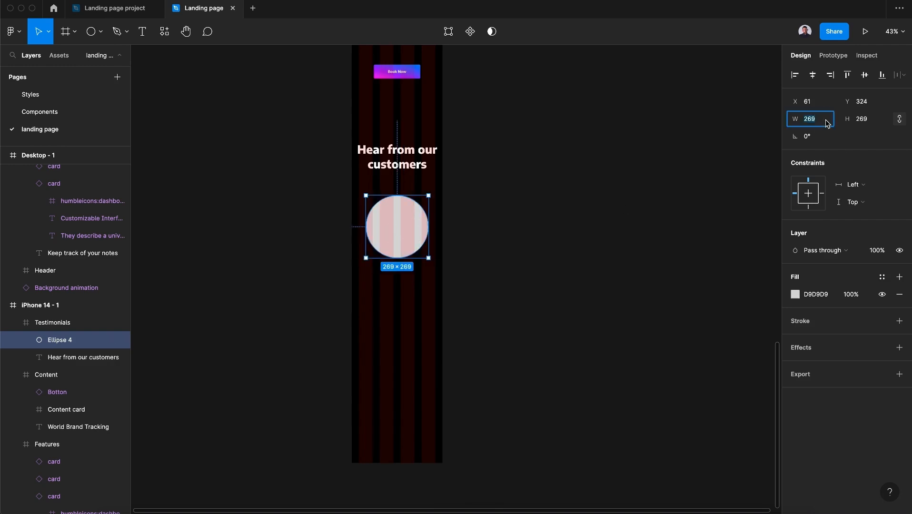
type("270")
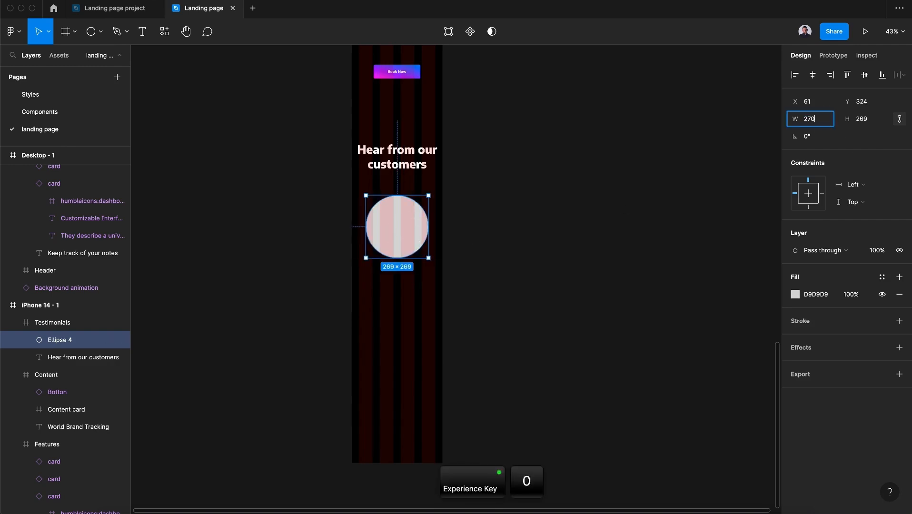
key("Return")
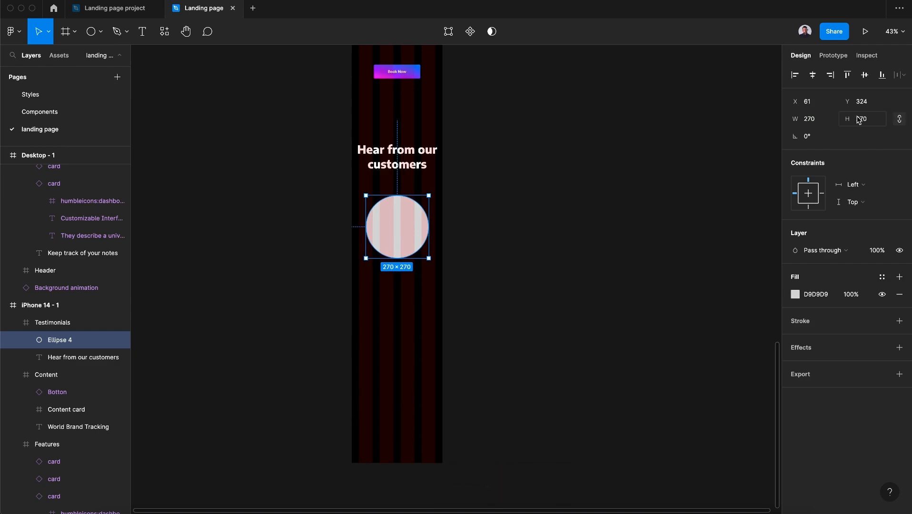
left_click_drag(407, 237, 406, 243)
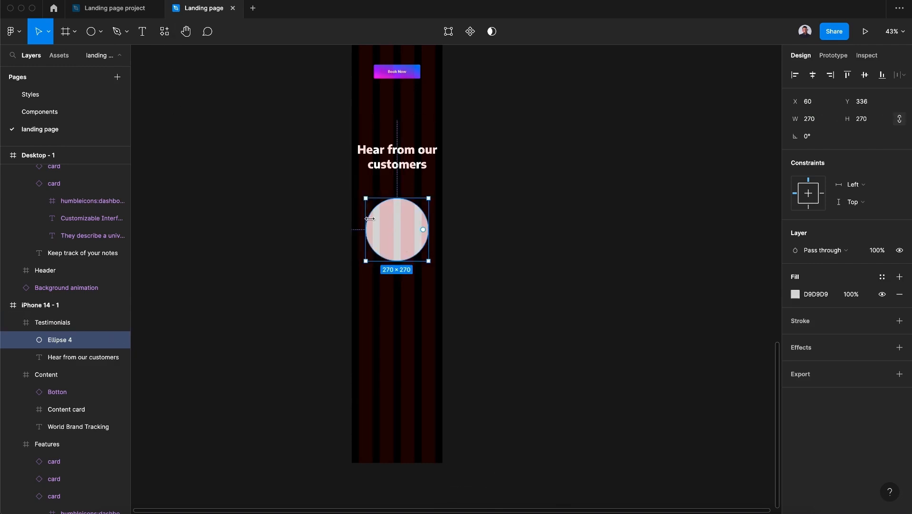
Fill the circle with the portrait of the smiling woman in a green top from Content Reel's Avatars (female) image set
left_click(165, 32)
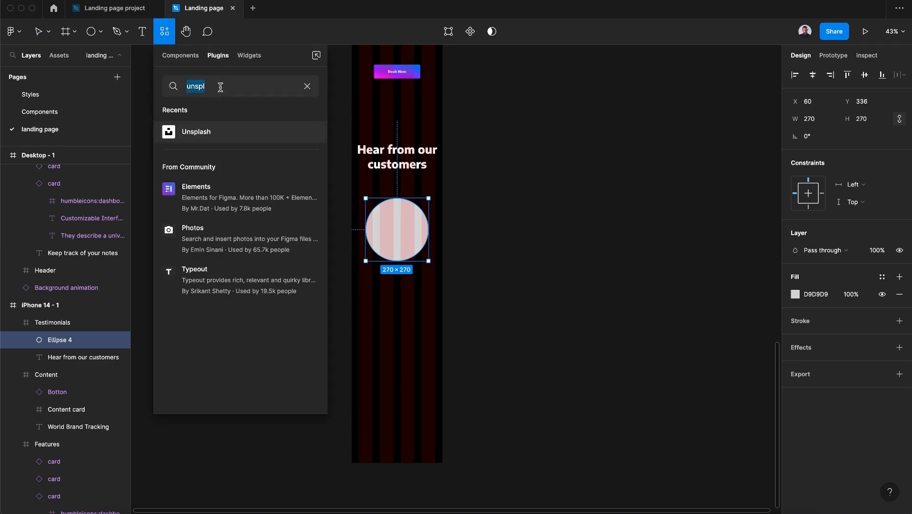
type("conte")
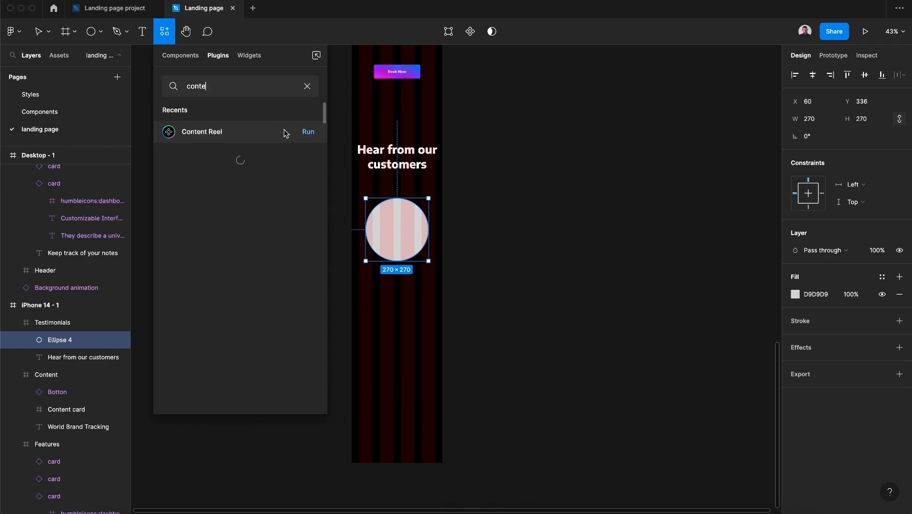
left_click(307, 133)
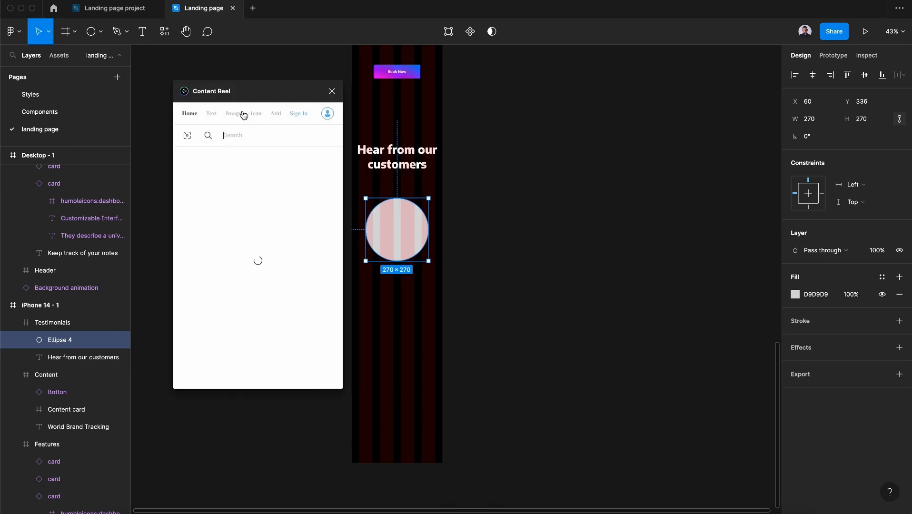
left_click(238, 118)
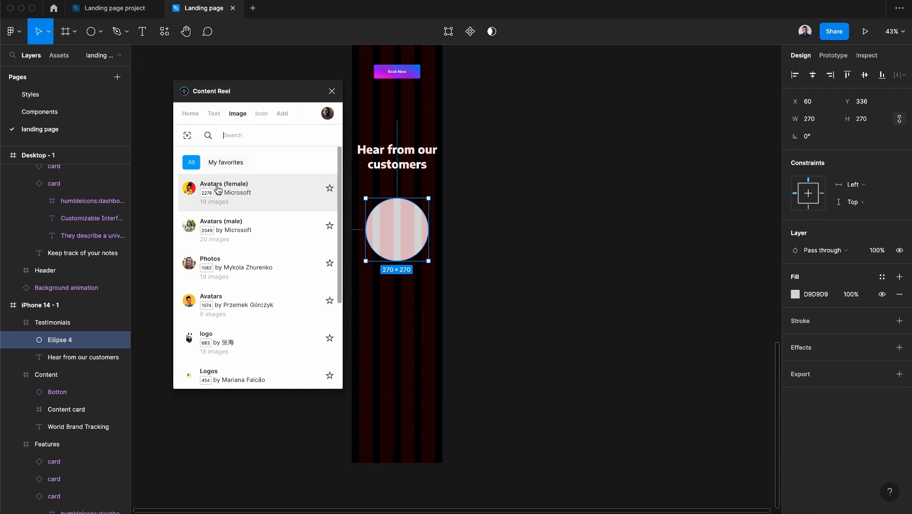
left_click(218, 191)
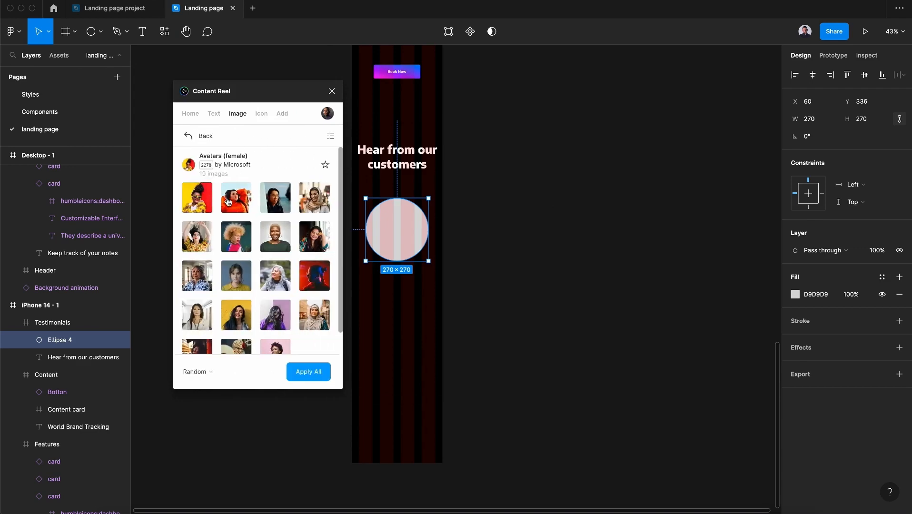
left_click(275, 249)
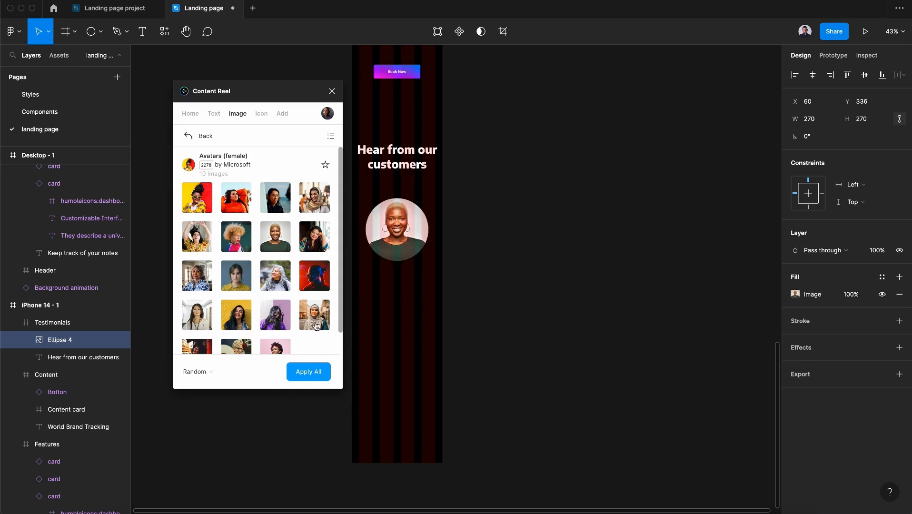
left_click(332, 91)
Add a text object containing an opening double quotation mark (“) centered below the portrait circle in the Testimonials frame
scroll(425, 223, "down", 1)
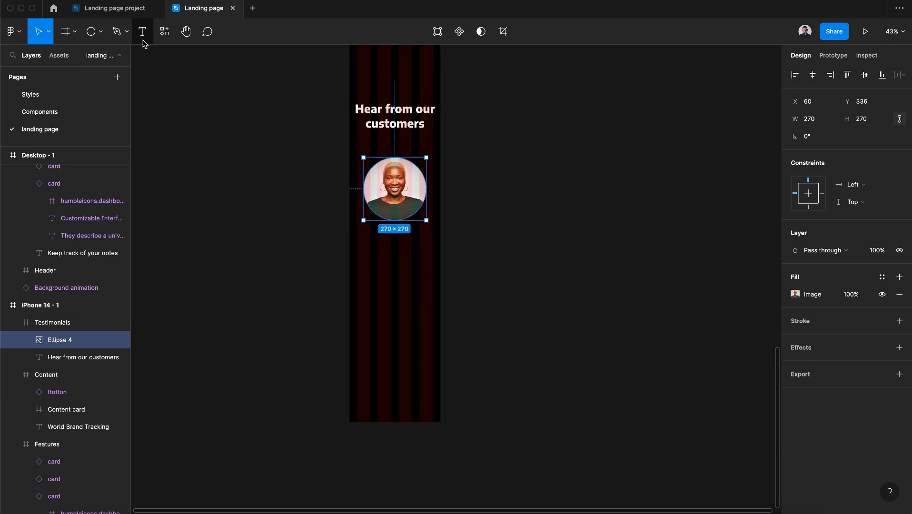
left_click(143, 39)
left_click(394, 251)
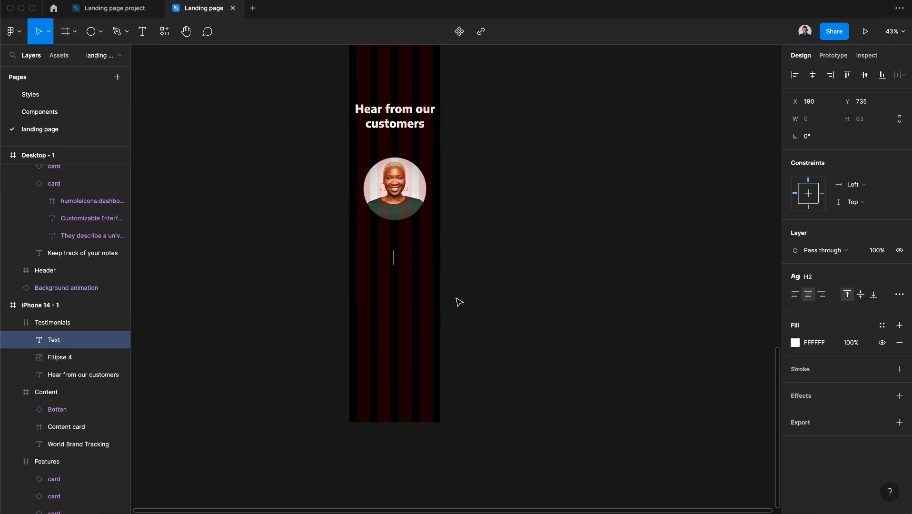
type("'")
key("BackSpace")
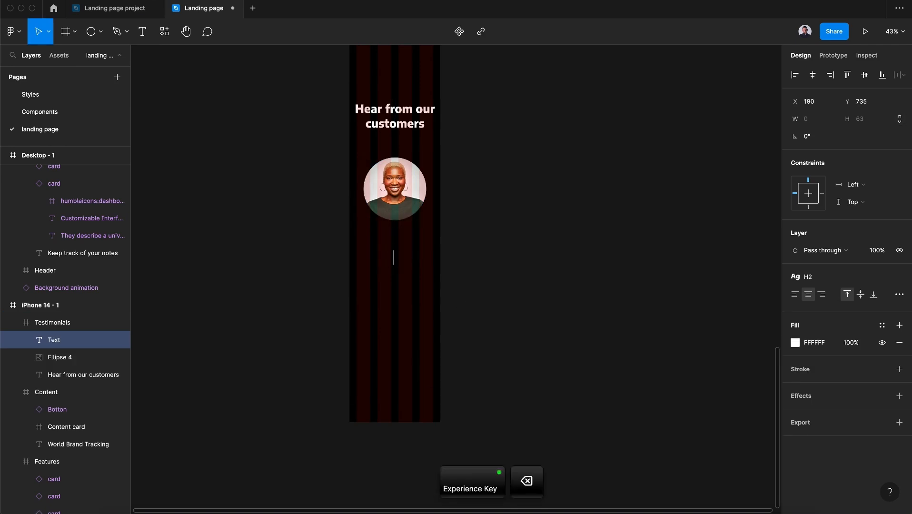
type("“")
key("Escape")
Apply the primary color 1 fill style and H1 text style to the quotation mark, and move it up to about X 174, Y 672
left_click(878, 327)
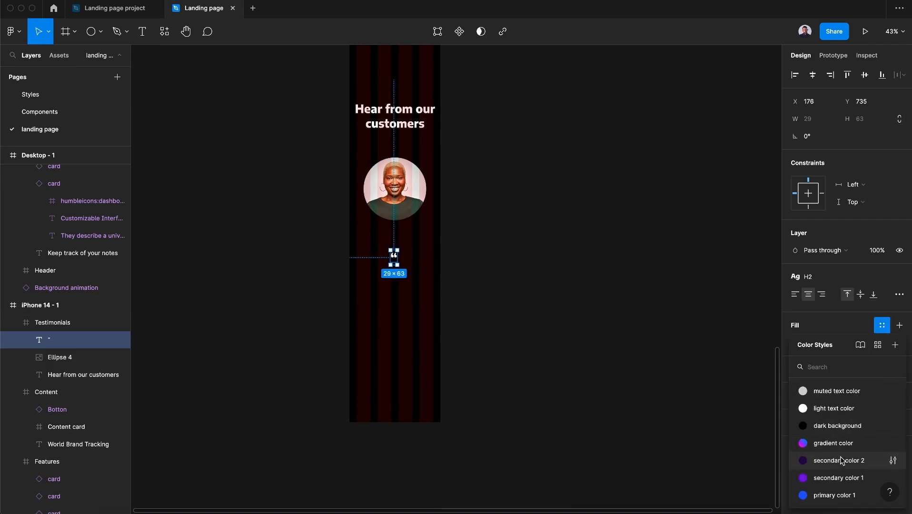
left_click(839, 494)
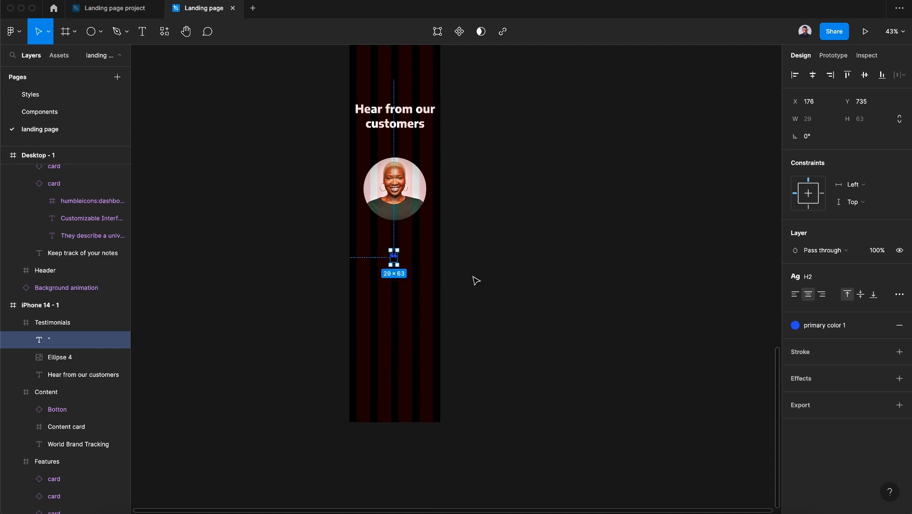
left_click(807, 278)
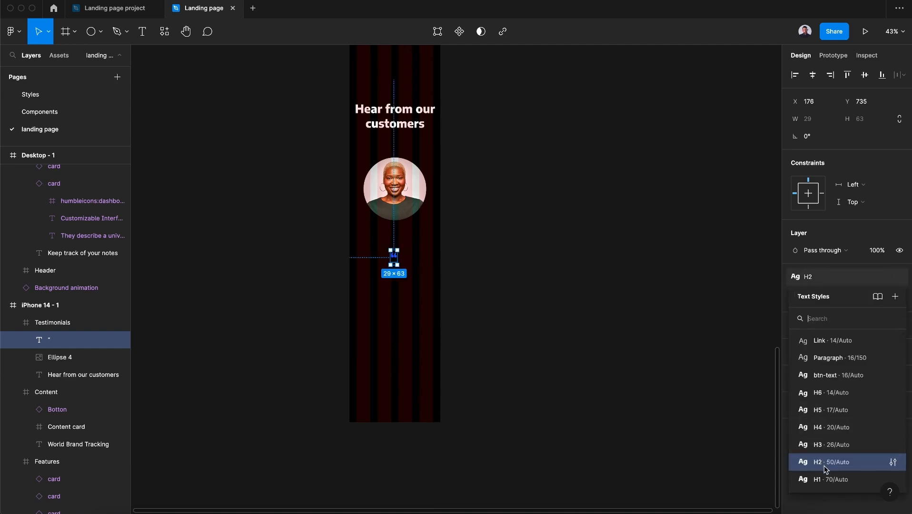
left_click(828, 481)
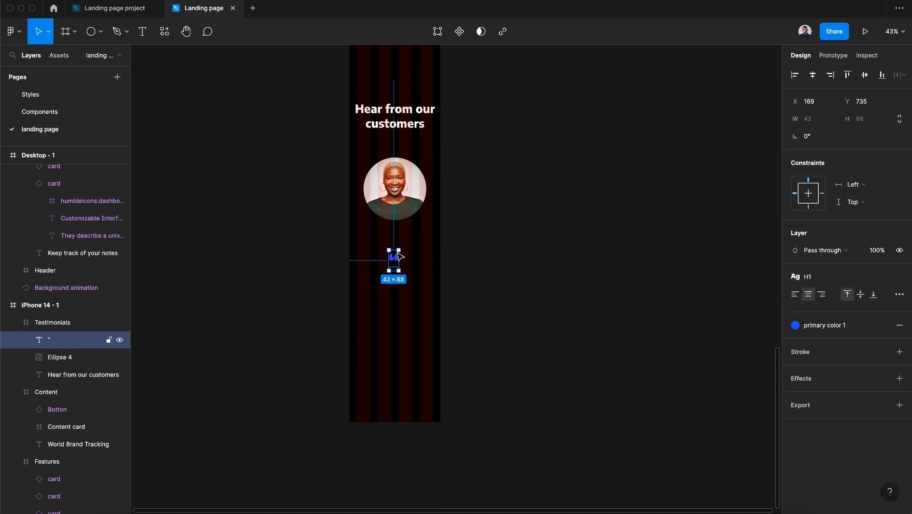
left_click(488, 270)
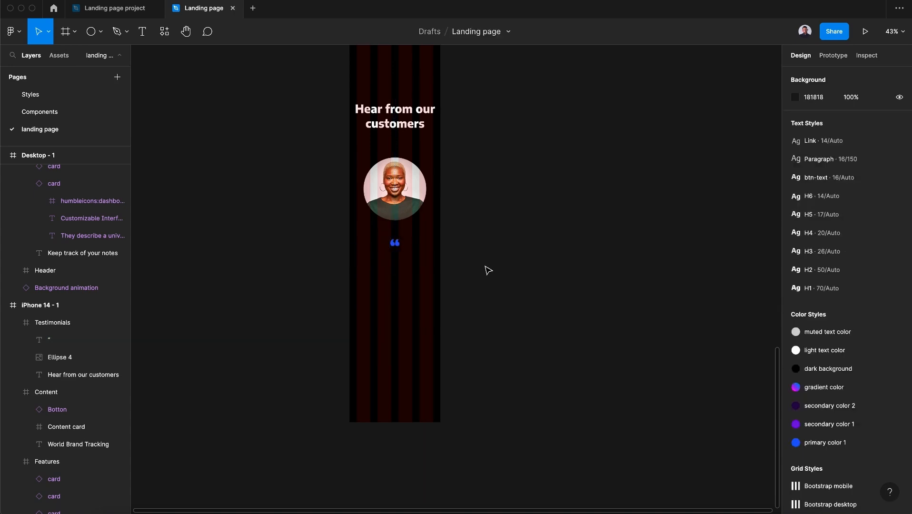
Add a second text with a double quotation mark below the blue one, and apply the H4 text style to it
left_click(400, 248)
left_click(142, 32)
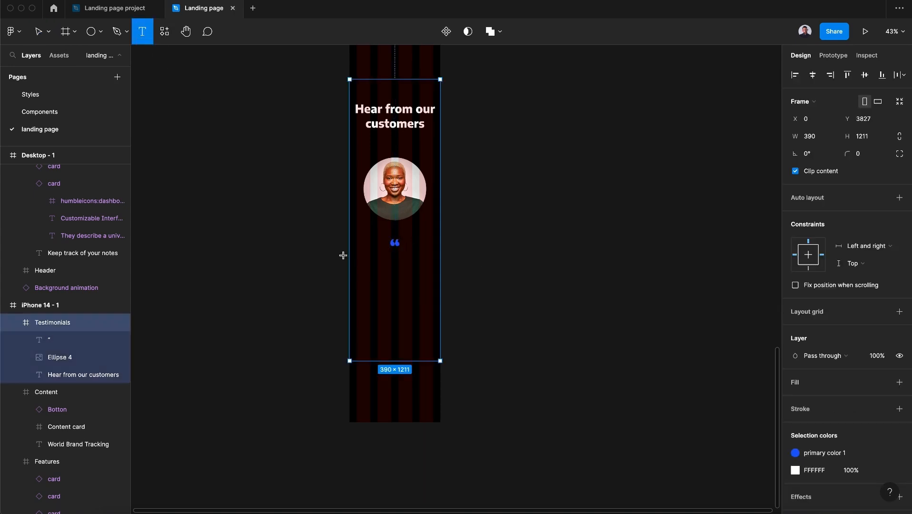
left_click(394, 274)
type("”")
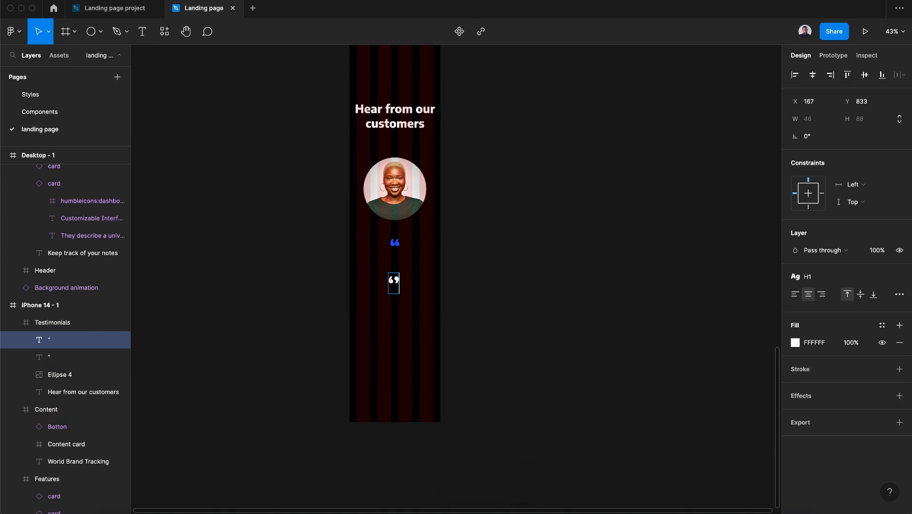
key("Escape")
left_click(807, 276)
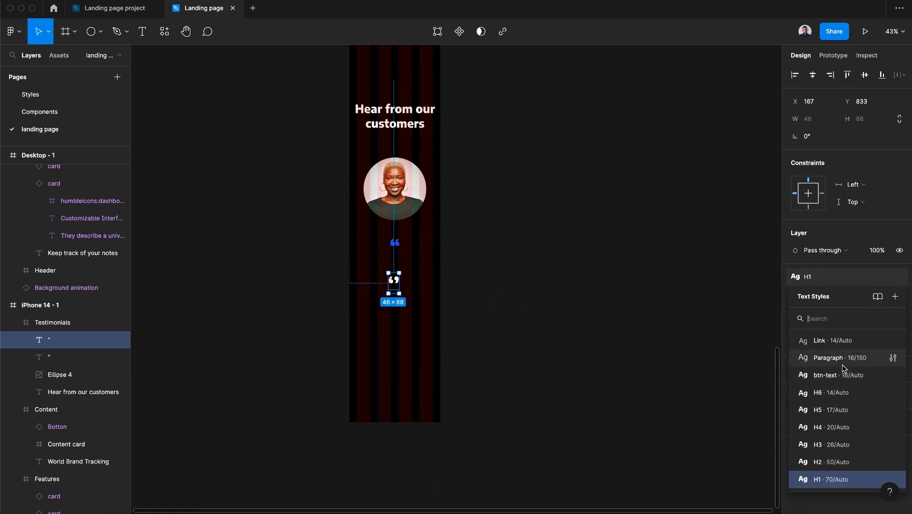
left_click(846, 427)
Replace the content of the small white text with an opening and a closing single quotation mark
scroll(395, 284, "up", 5, "ctrl")
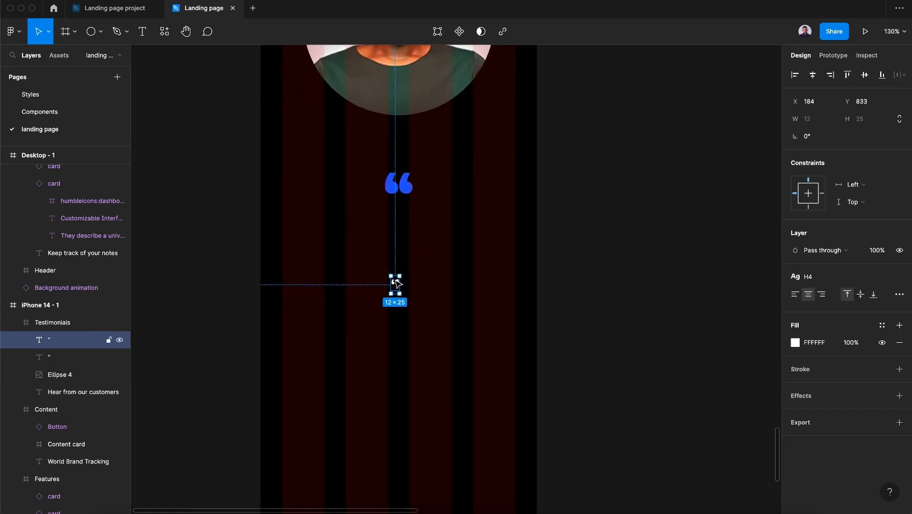
double_click(395, 284)
type("\"")
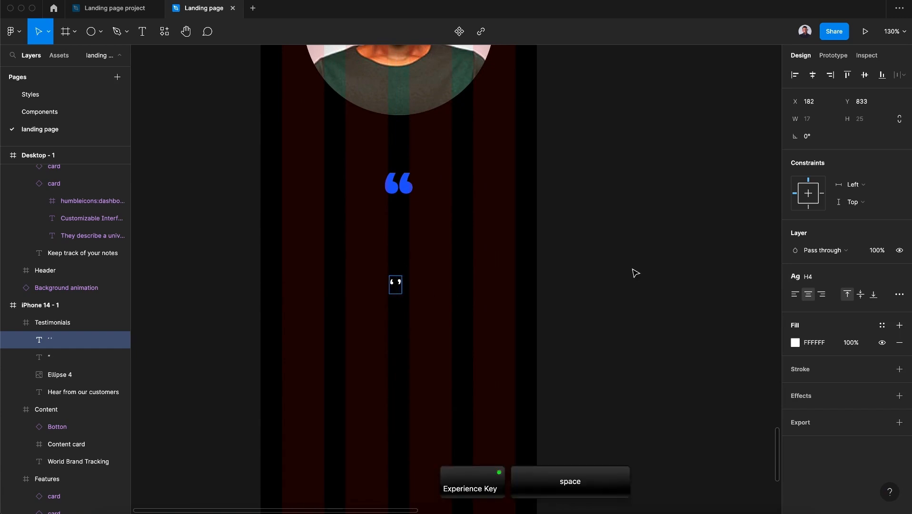
key("Escape")
Fill the small white text with the lorem ipsum (20 words) passage from the Content Reel plugin
left_click(164, 33)
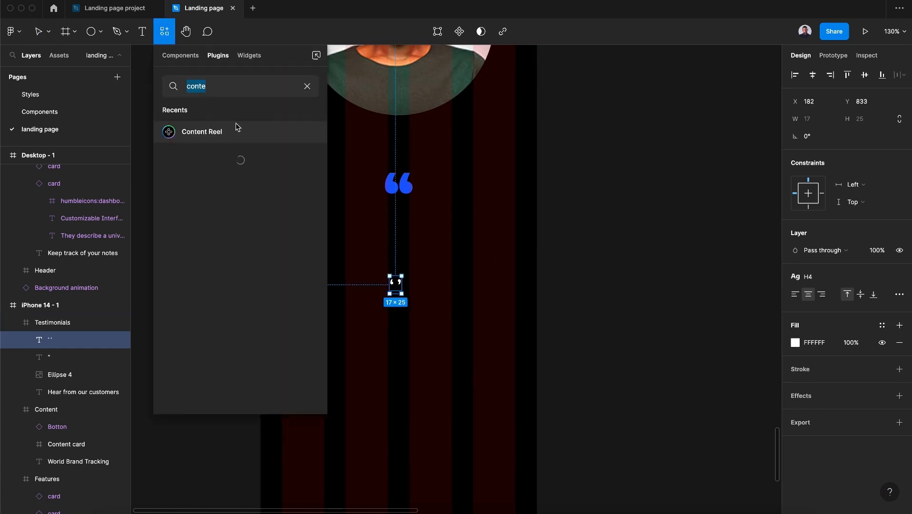
left_click(315, 135)
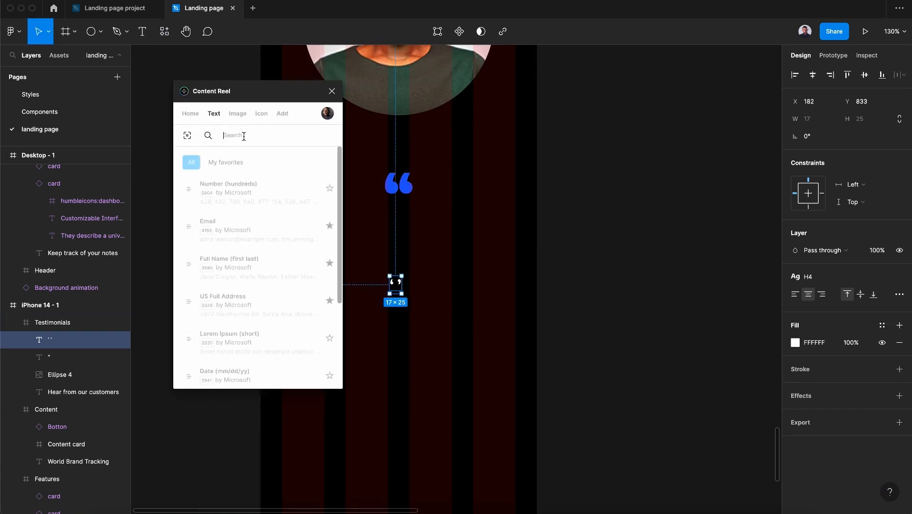
type("lore")
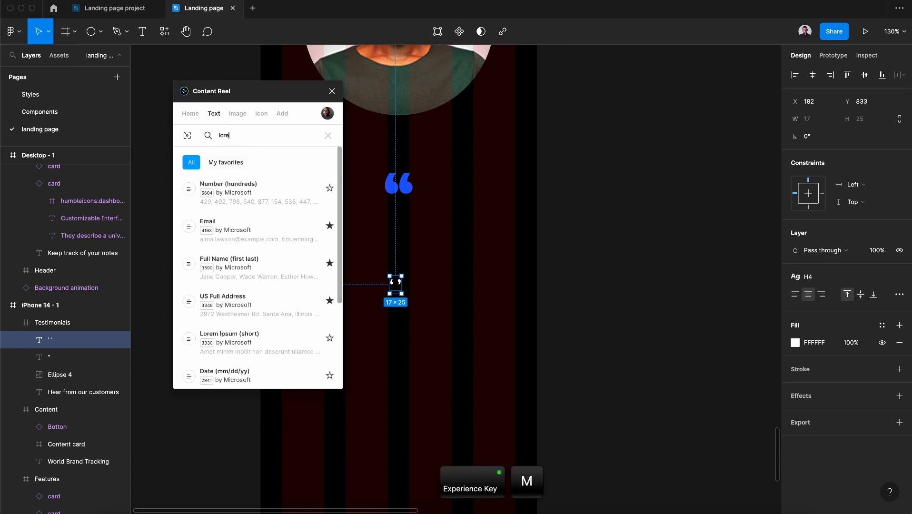
type("m")
left_click(274, 202)
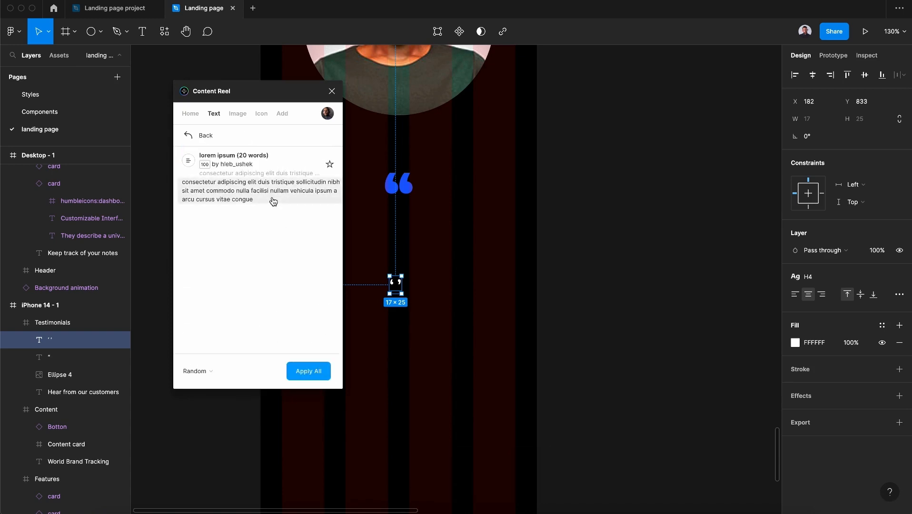
left_click(273, 202)
left_click(332, 91)
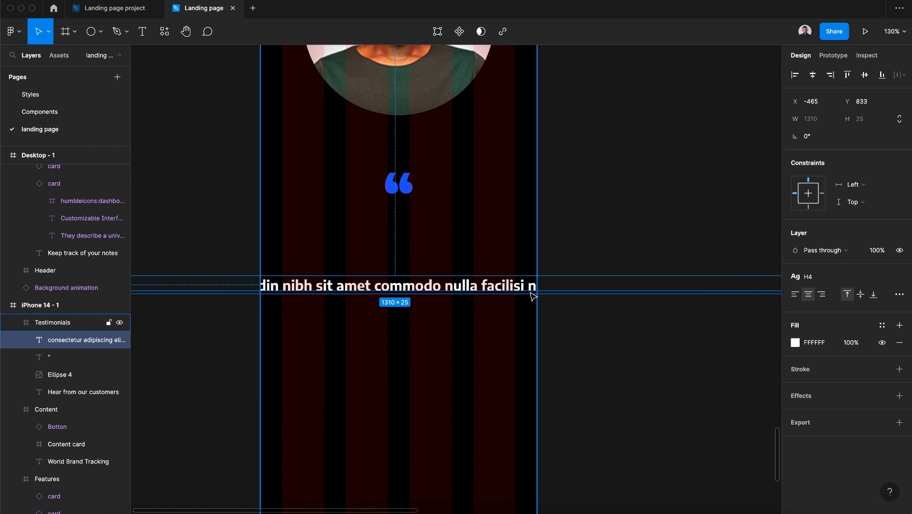
Narrow the lorem ipsum text to a width of 353 so it wraps, and move it to about X 23, Y 792
scroll(538, 304, "down", 5)
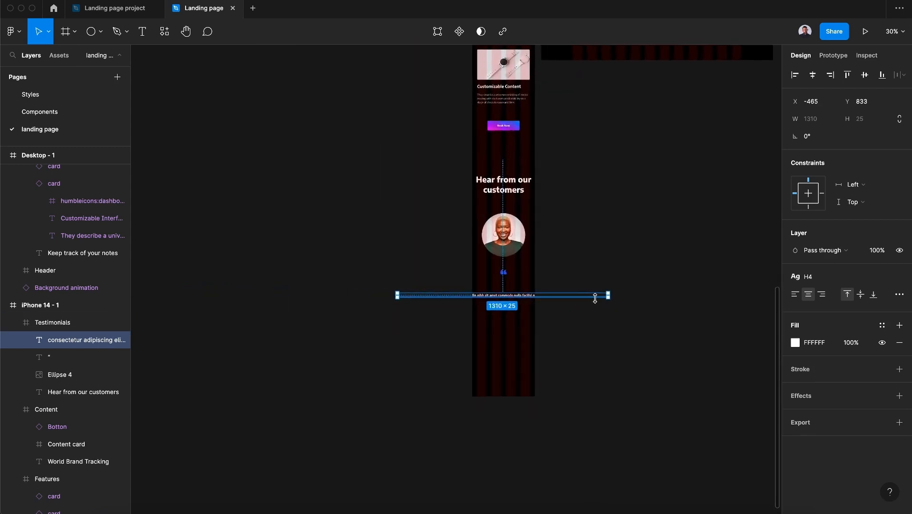
left_click_drag(608, 295, 454, 299)
left_click_drag(435, 303, 515, 297)
scroll(515, 296, "up", 5)
Enclose the lorem ipsum paragraph in single quotation marks and move it to X 18, Y 781, centered in the frame
double_click(406, 279)
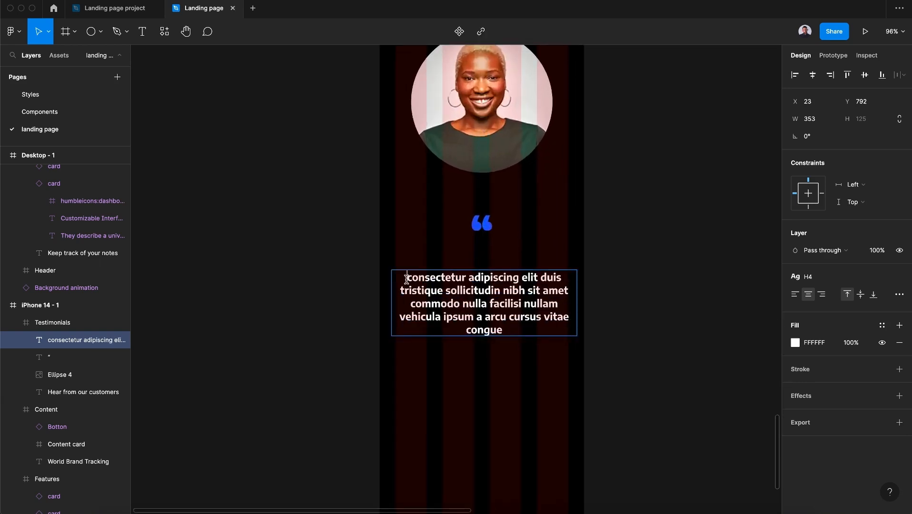
type("'")
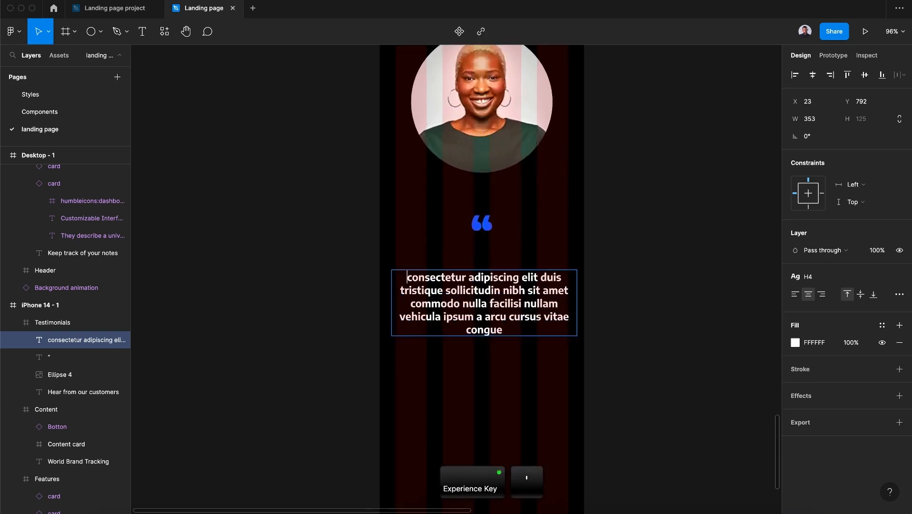
left_click(531, 325)
type("'")
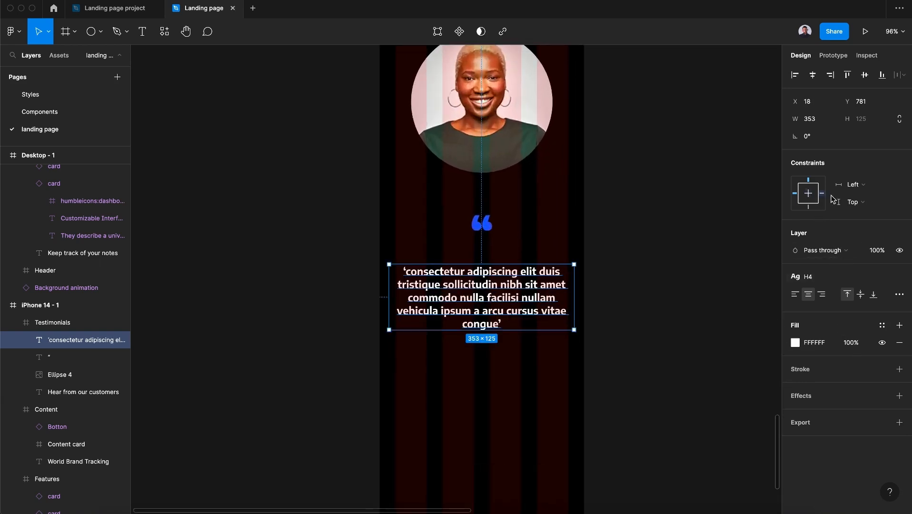
Set the horizontal constraint to Center for the testimonial paragraph, the blue quotation mark and the portrait circle
left_click(852, 184)
left_click(882, 224)
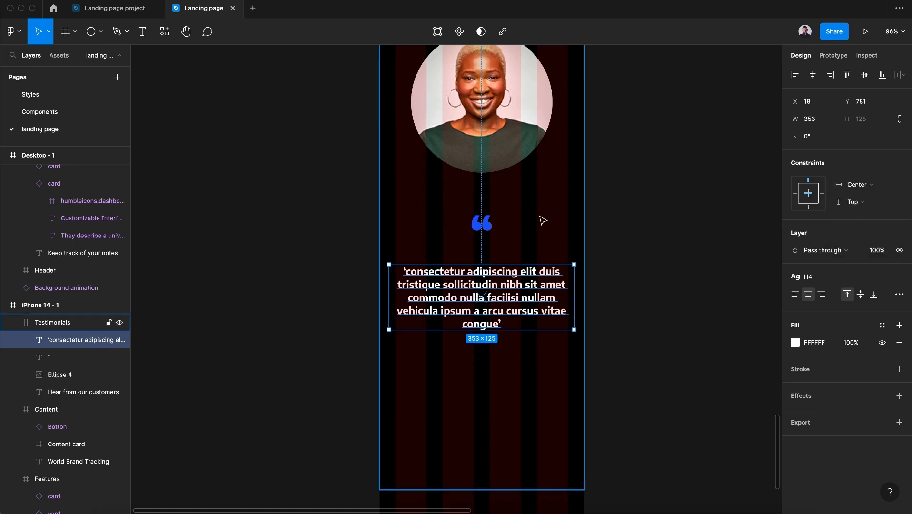
left_click(489, 222)
left_click(870, 181)
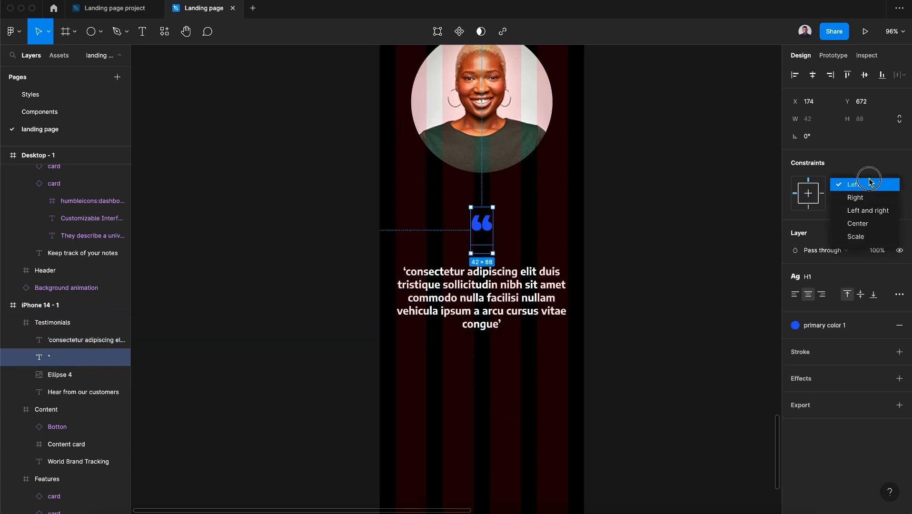
left_click(867, 223)
left_click(514, 145)
left_click(856, 190)
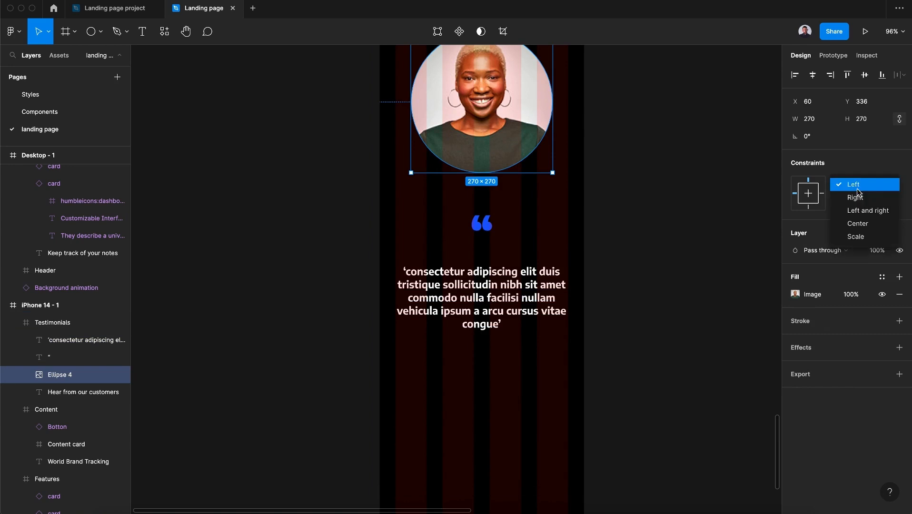
left_click(874, 224)
left_click(714, 226)
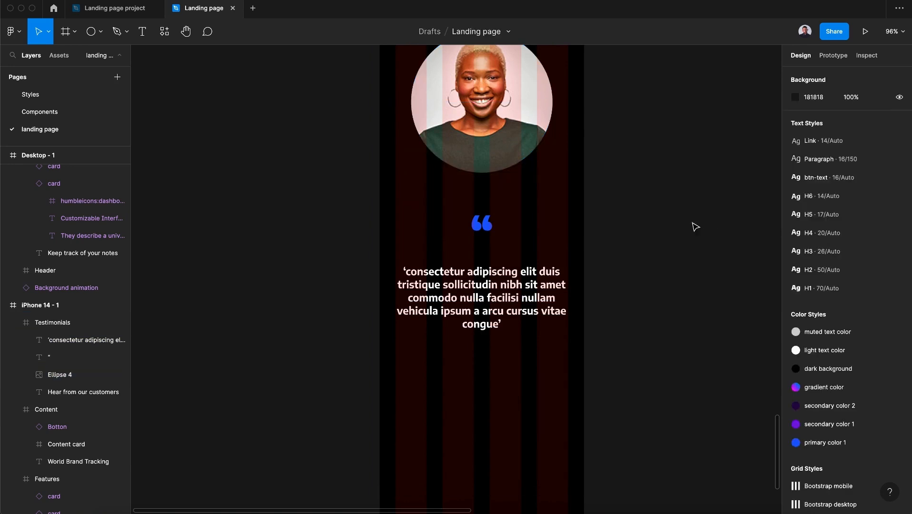
Move the blue quotation mark and the testimonial paragraph up, closer to the portrait circle
scroll(662, 236, "down", 5)
left_click(497, 270)
left_click_drag(497, 269, 496, 259)
left_click_drag(501, 291, 501, 271)
left_click(585, 329)
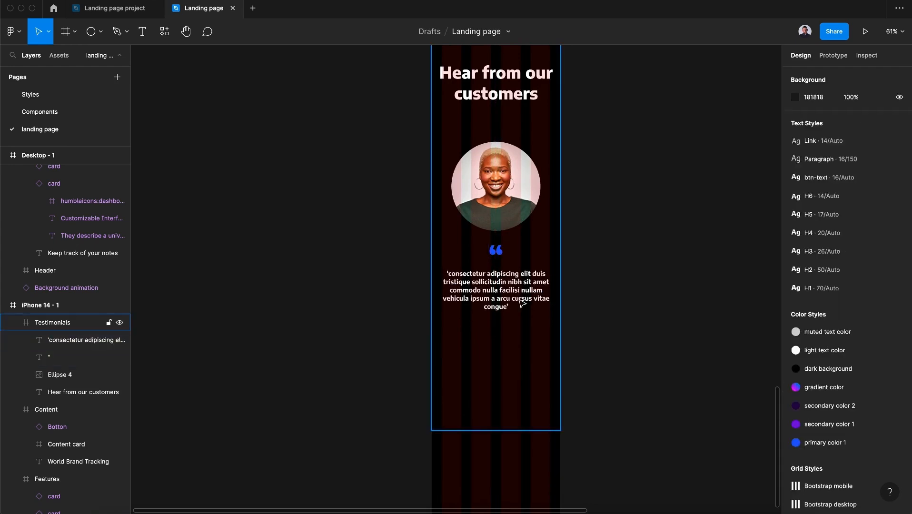
Add a two-line attribution below the testimonial paragraph with the customer's full name and "Brand strategist, Headspace"
left_click(141, 31)
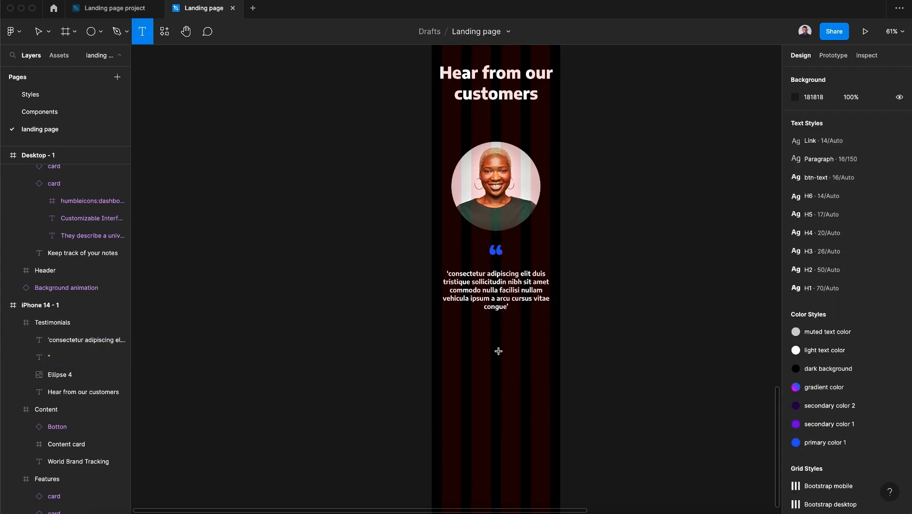
left_click(494, 330)
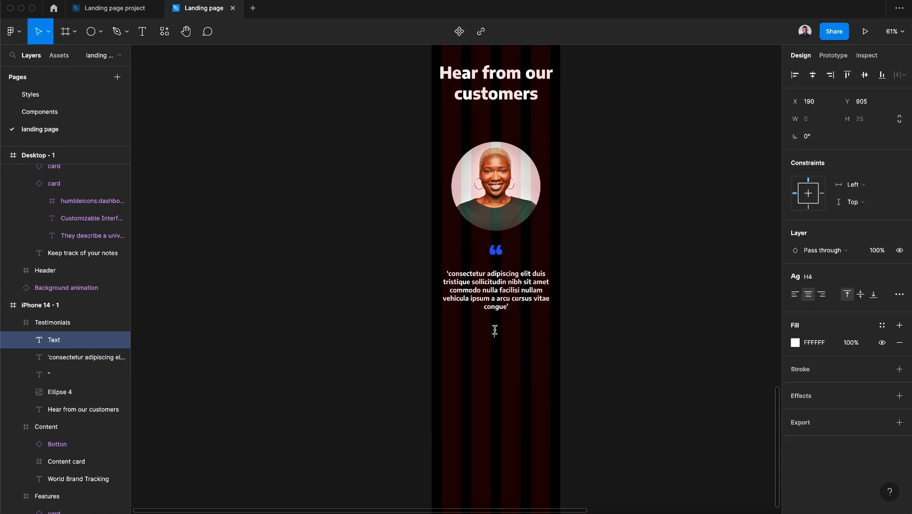
type("Co")
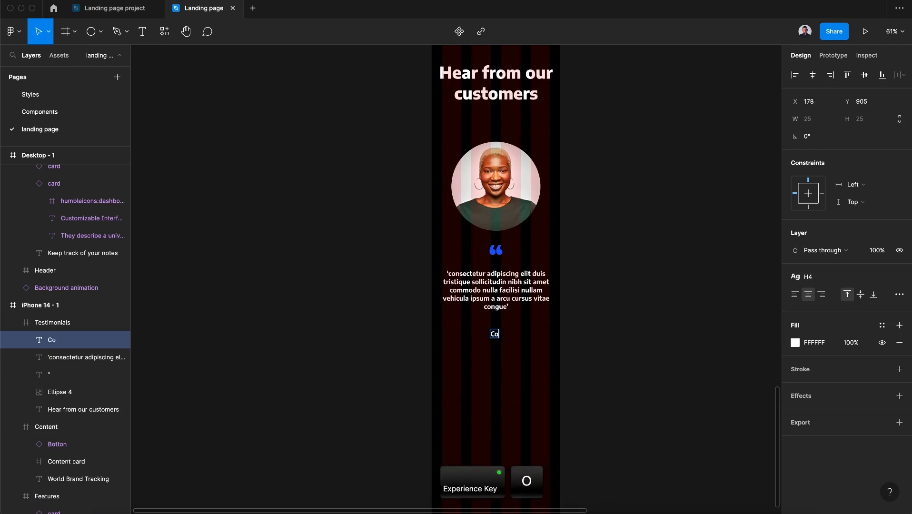
type("dy Fisher,")
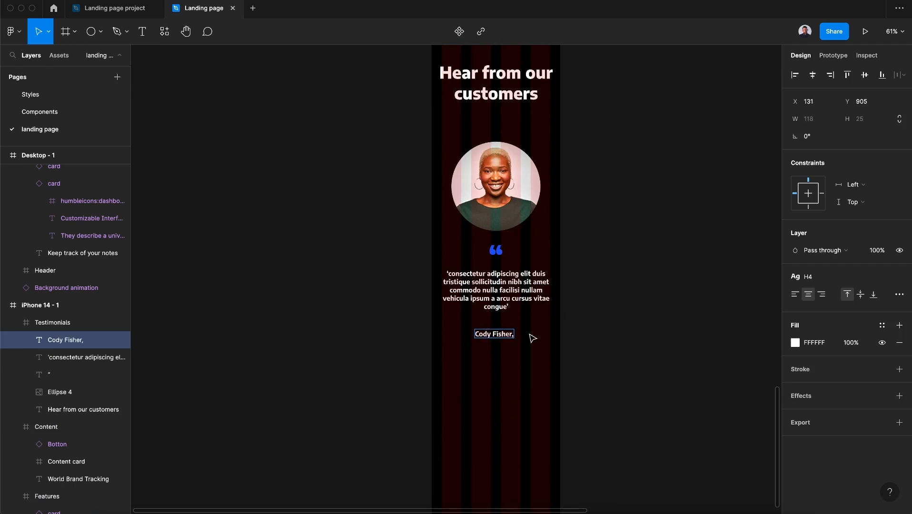
type(" Brand st")
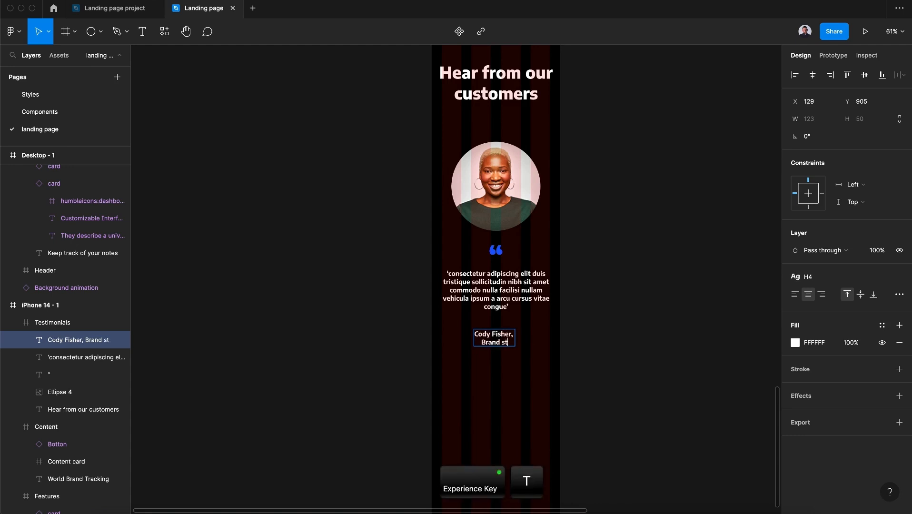
type("rategis")
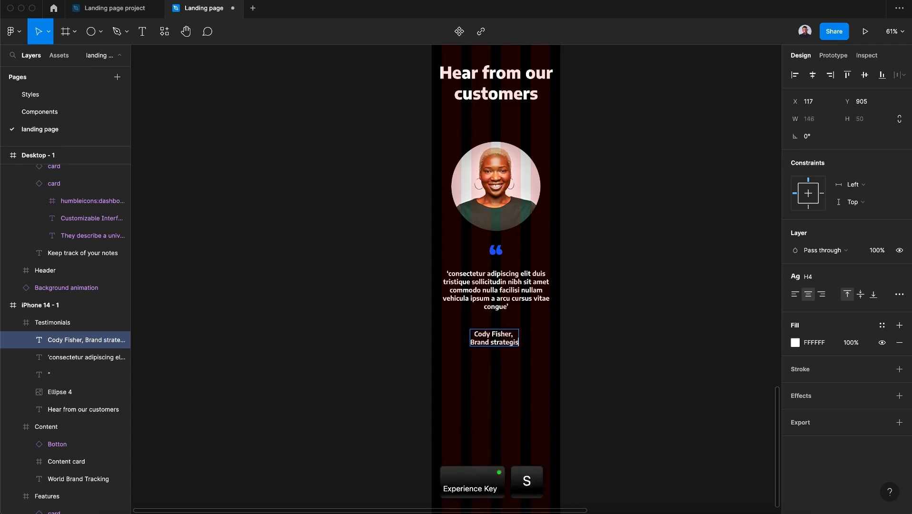
type("t, Headspace")
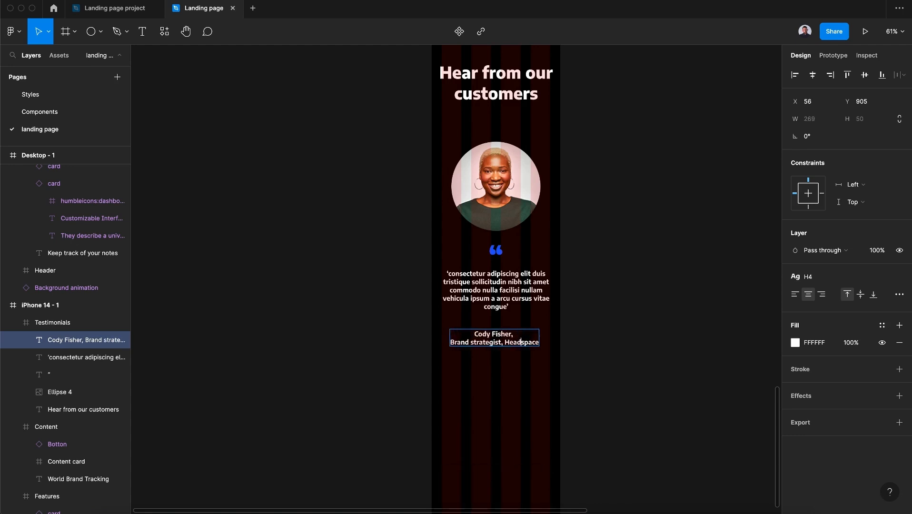
key("Escape")
key("Escape")
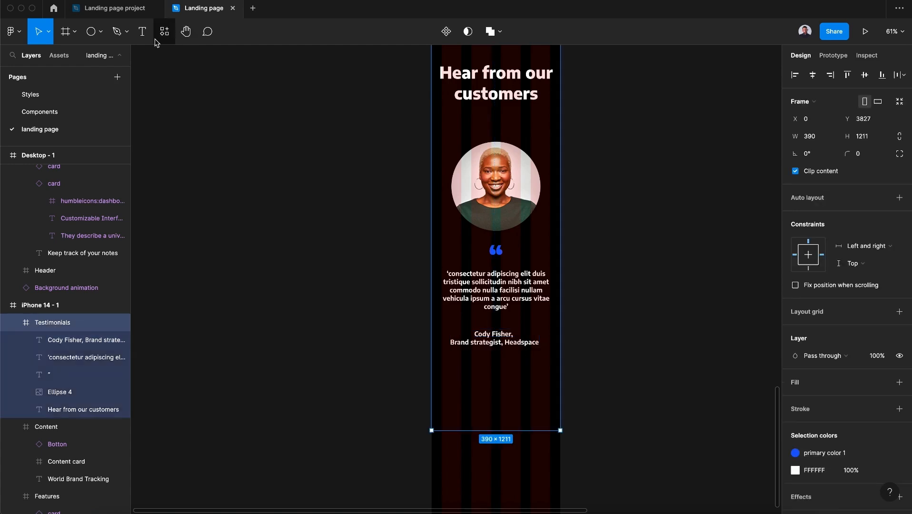
Add a separate text reading "Headspace" centered below the two-line attribution
left_click(142, 32)
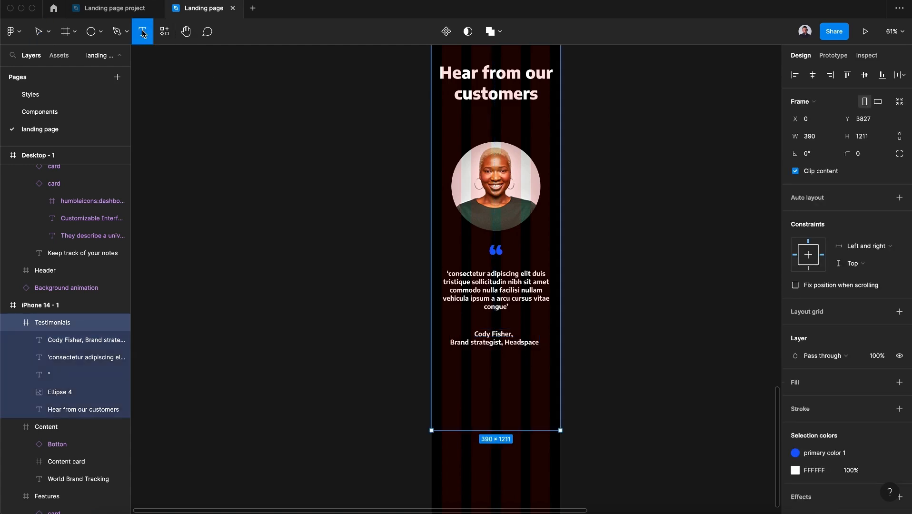
left_click(493, 361)
type("Headspace")
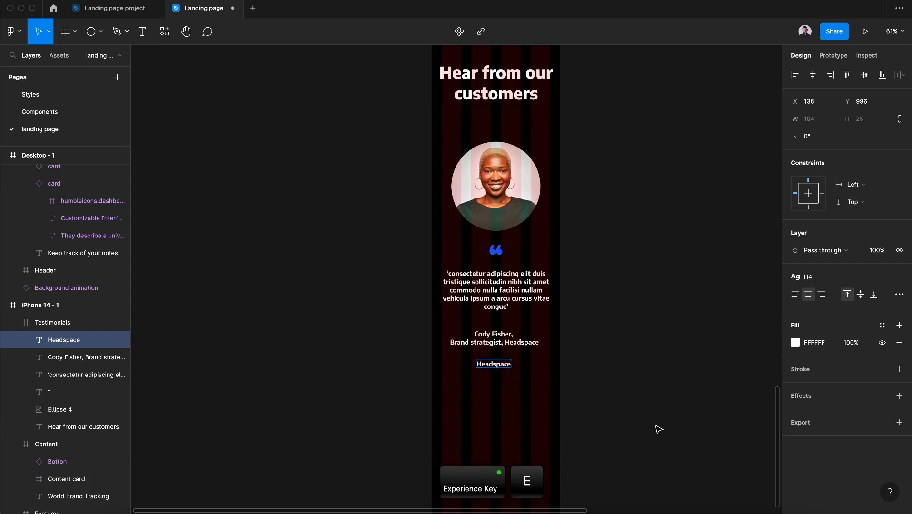
key("Escape")
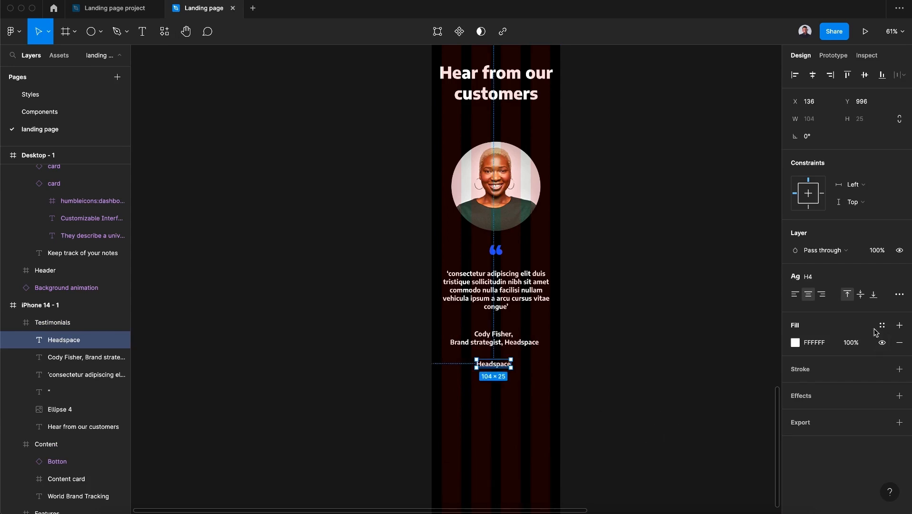
Apply the muted text color and the H6 text style to the separate "Headspace" text
left_click(882, 325)
left_click(843, 389)
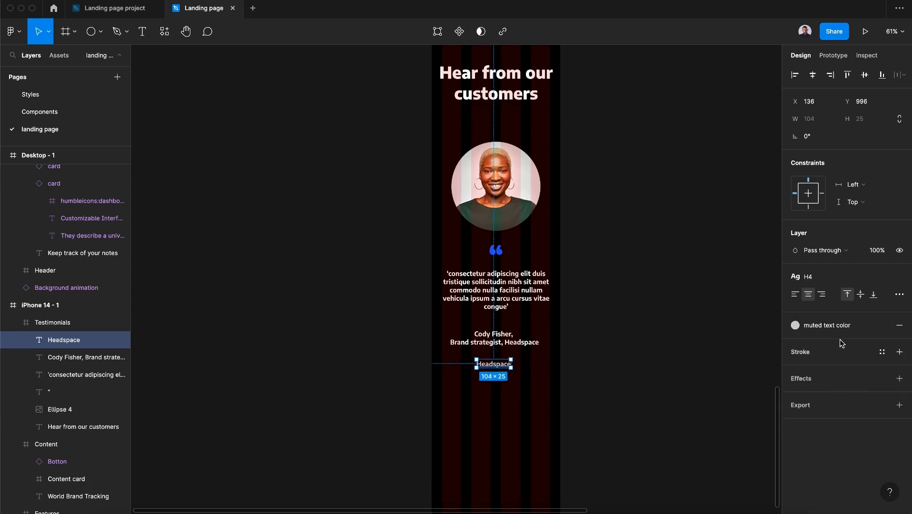
left_click(836, 277)
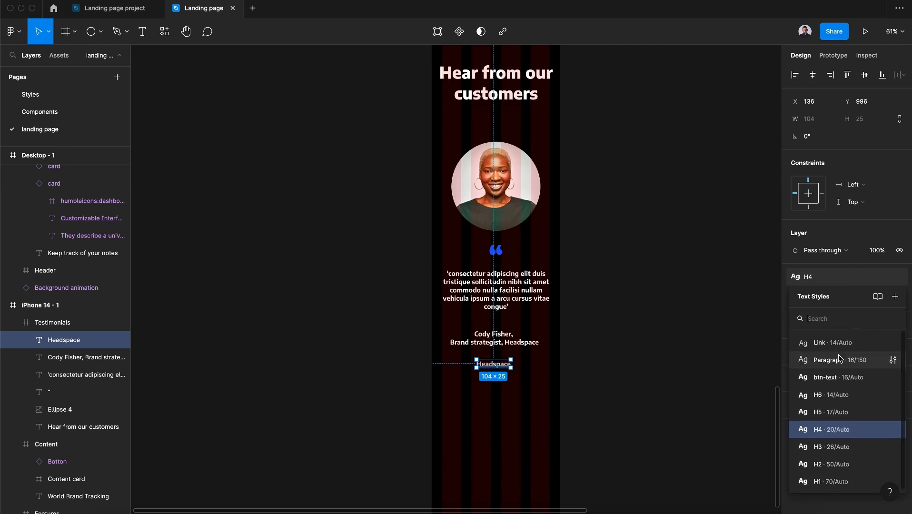
left_click(831, 393)
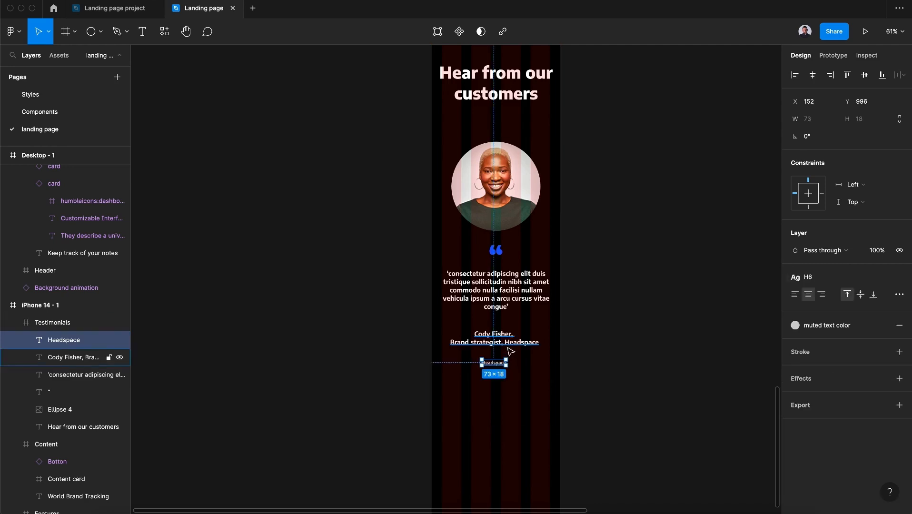
left_click(816, 194)
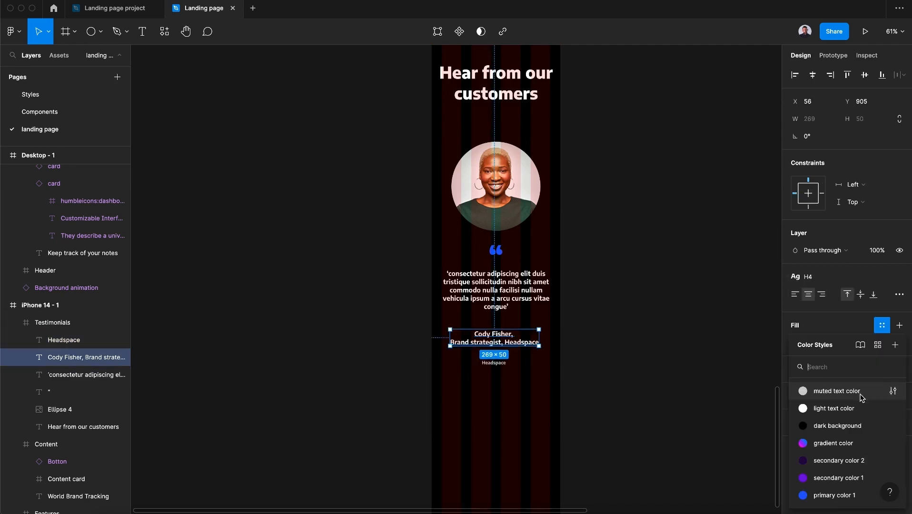
Apply the muted text color and the H5 text style to the attribution's "Brand strategist, Headspace" line
double_click(490, 341)
left_click_drag(451, 341, 498, 339)
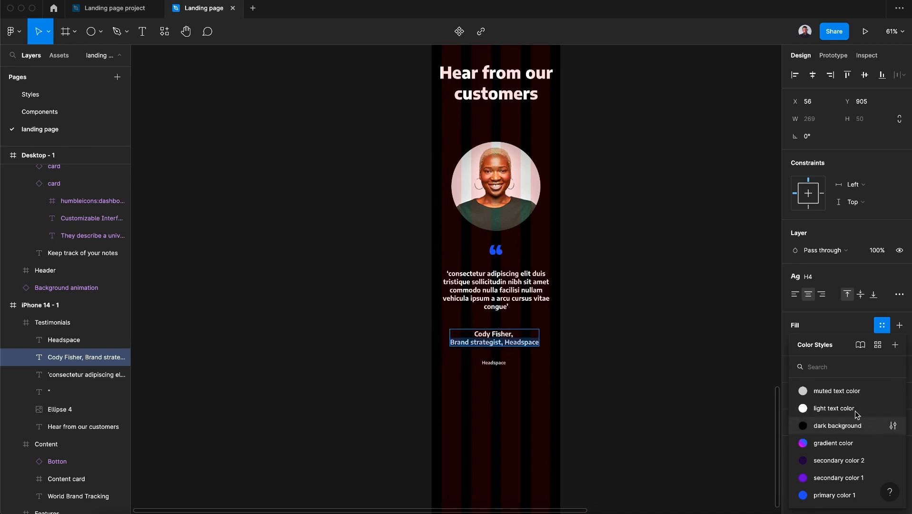
left_click(836, 391)
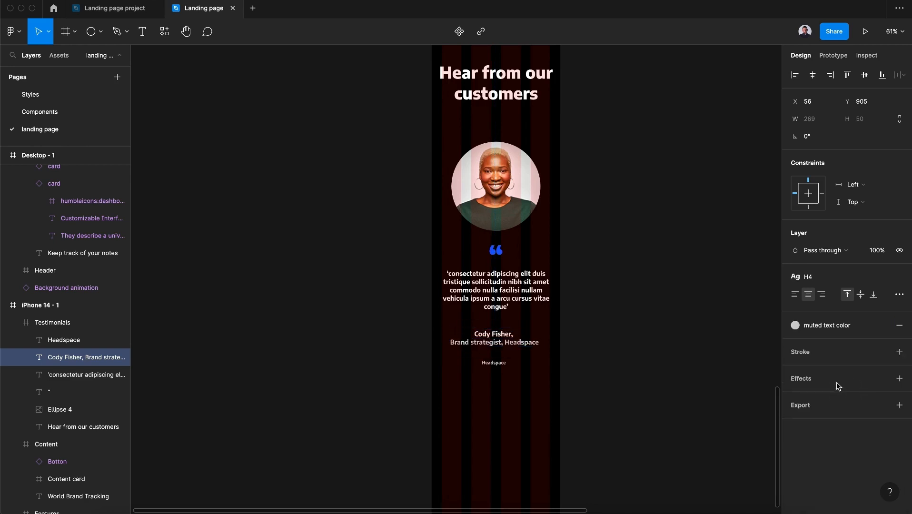
left_click(826, 277)
left_click(857, 410)
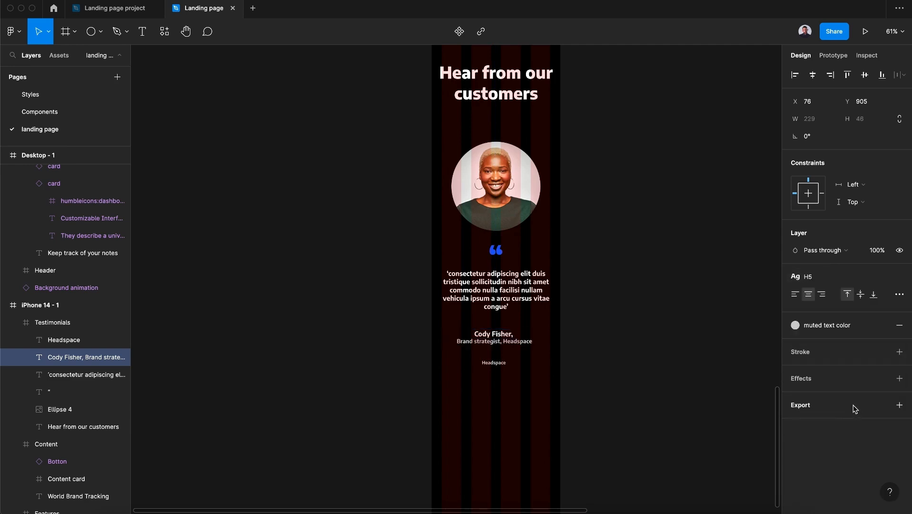
Apply the light text color and the H5 text style to the customer name line of the attribution
left_click(882, 326)
left_click(863, 410)
left_click(826, 277)
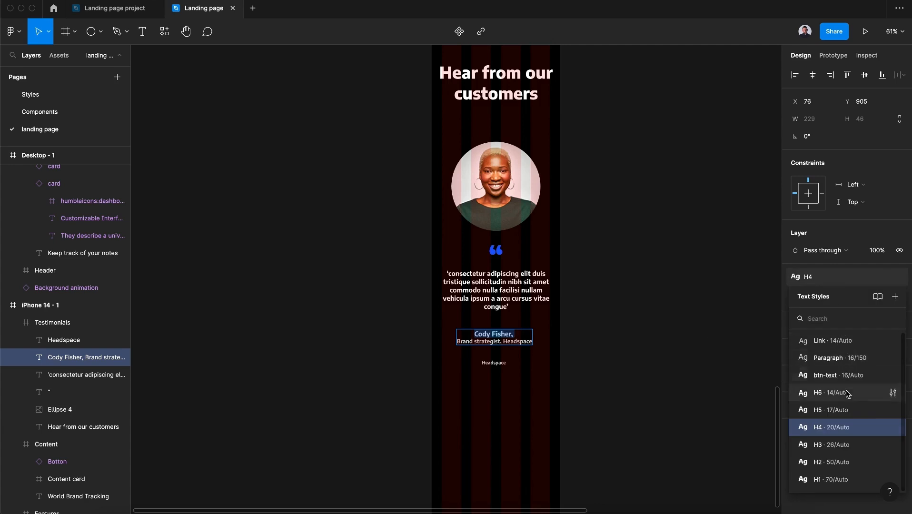
left_click(846, 409)
Try the H6 text style on the attribution's "Brand strategist, Headspace" line and restore H5
left_click(814, 277)
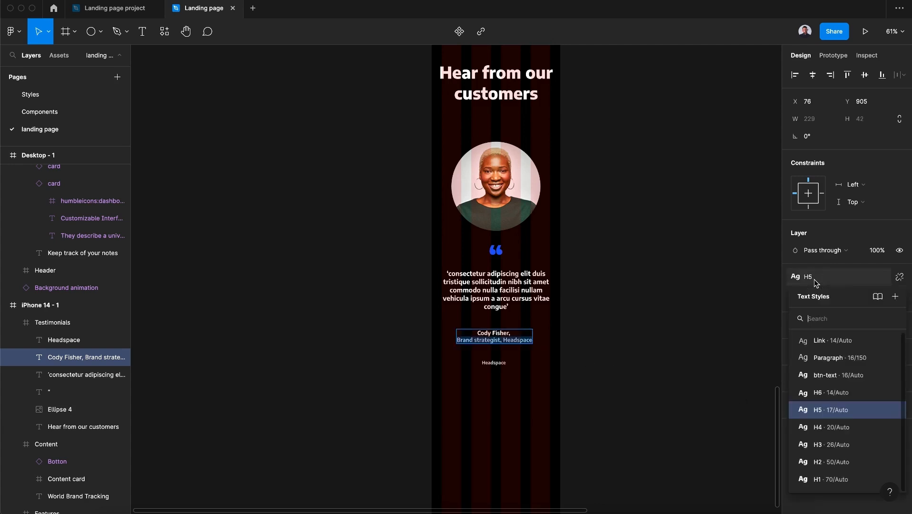
left_click(838, 393)
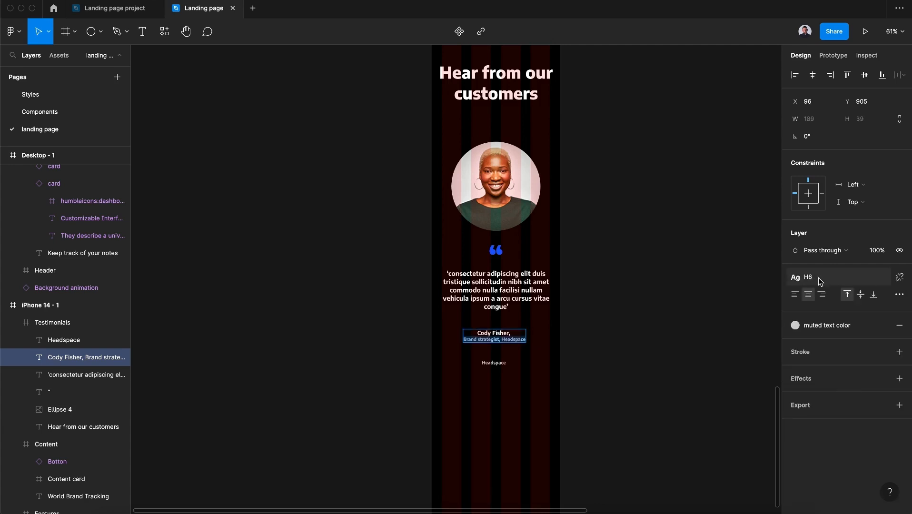
left_click(814, 277)
left_click(837, 412)
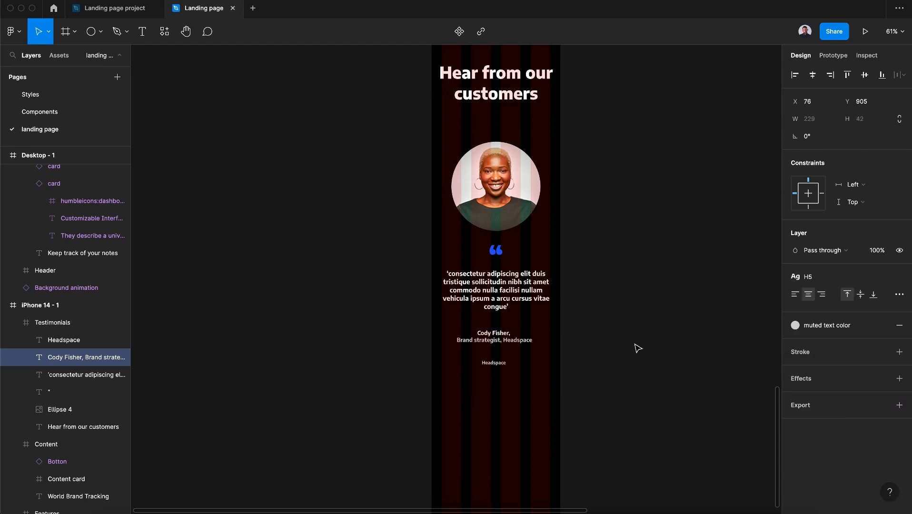
Set the horizontal constraint to Center for the attribution and the separate "Headspace" text
left_click(854, 185)
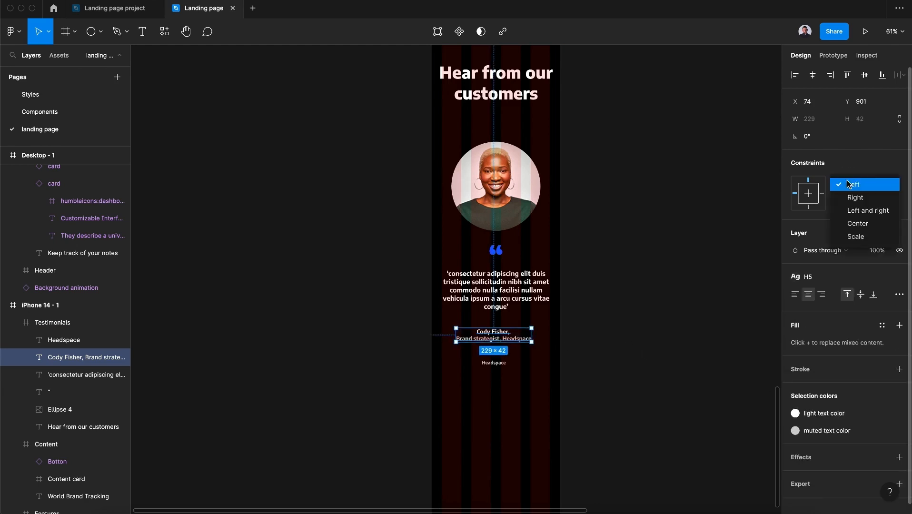
left_click(865, 224)
left_click(495, 363)
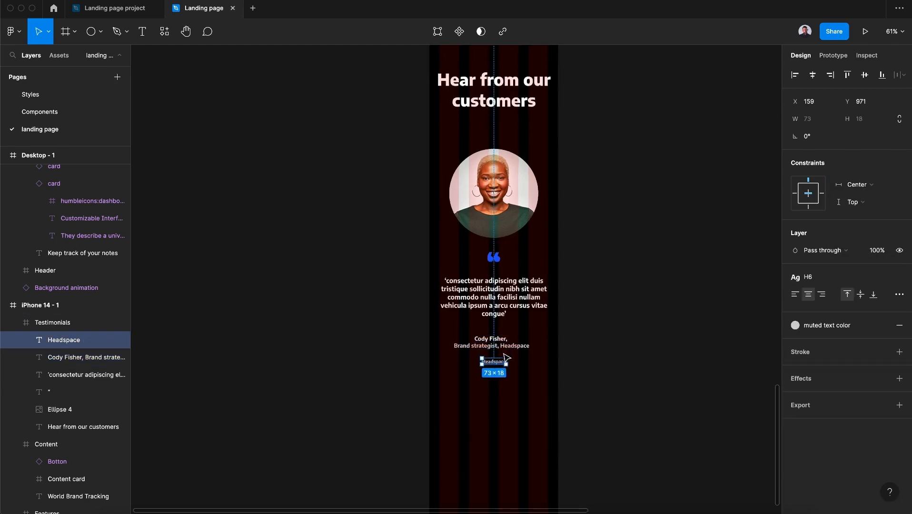
Group the portrait circle, quotation mark, testimonial paragraph, attribution and "Headspace" text together
scroll(506, 358, "right", 2)
scroll(506, 358, "down", 2)
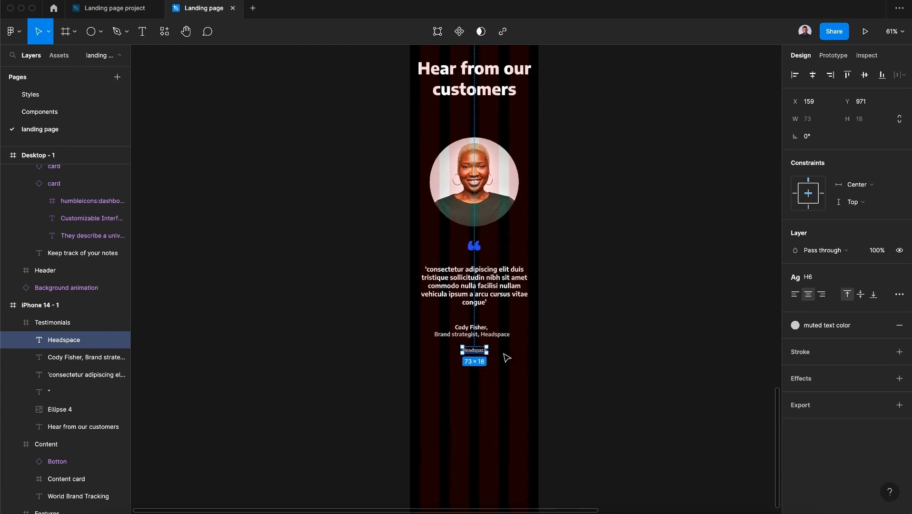
left_click(475, 335, "shift")
left_click(475, 290, "shift")
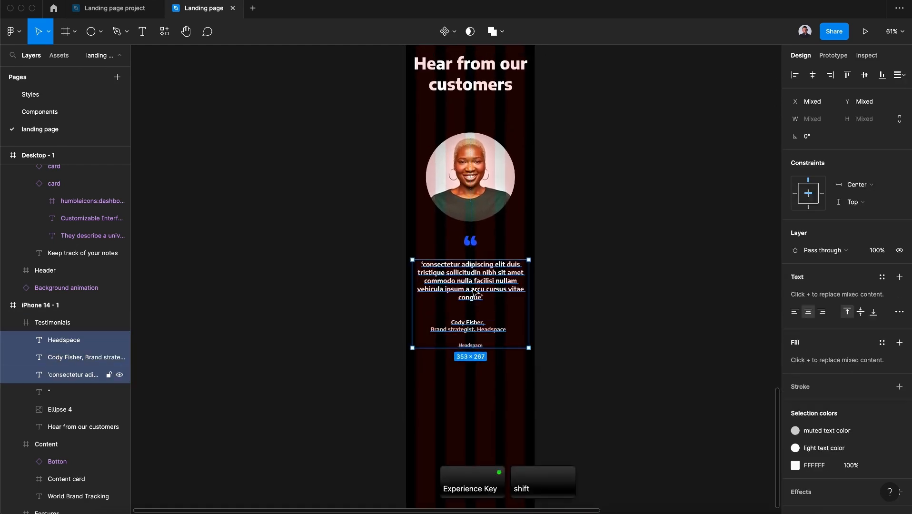
left_click(472, 244, "shift")
left_click(473, 177, "shift")
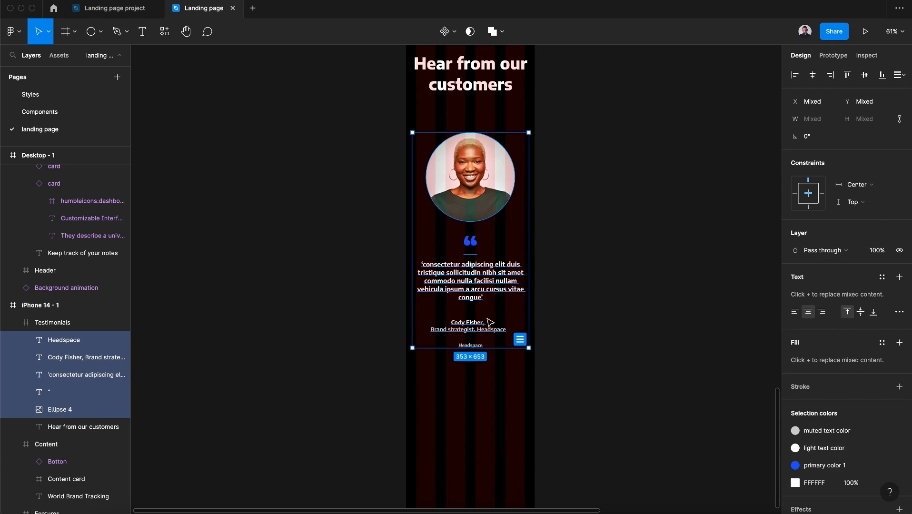
key("super+g")
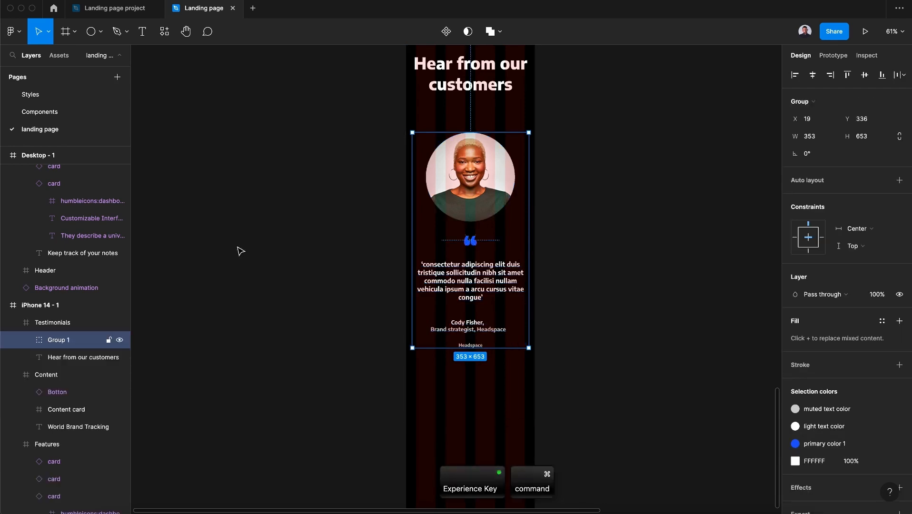
Rename the new testimonial group as "Testimonial item"
double_click(57, 340)
type("Testimonial i")
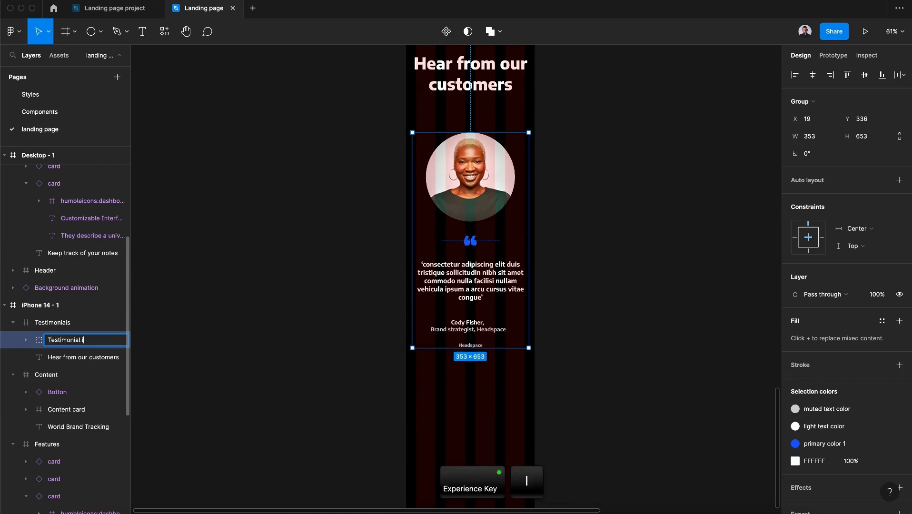
type("m")
key("Return")
Draw a small circle below the "Headspace" text and set its size to 20 × 20
scroll(583, 366, "down", 2)
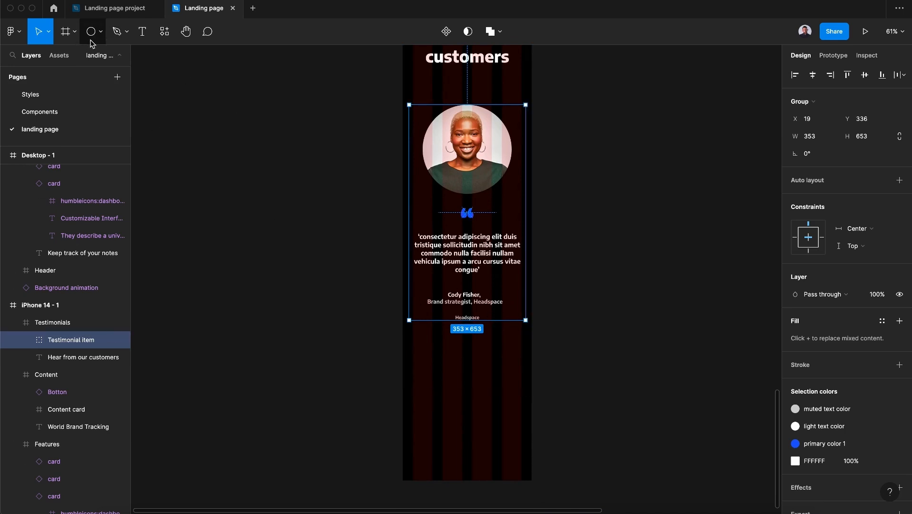
left_click(90, 32)
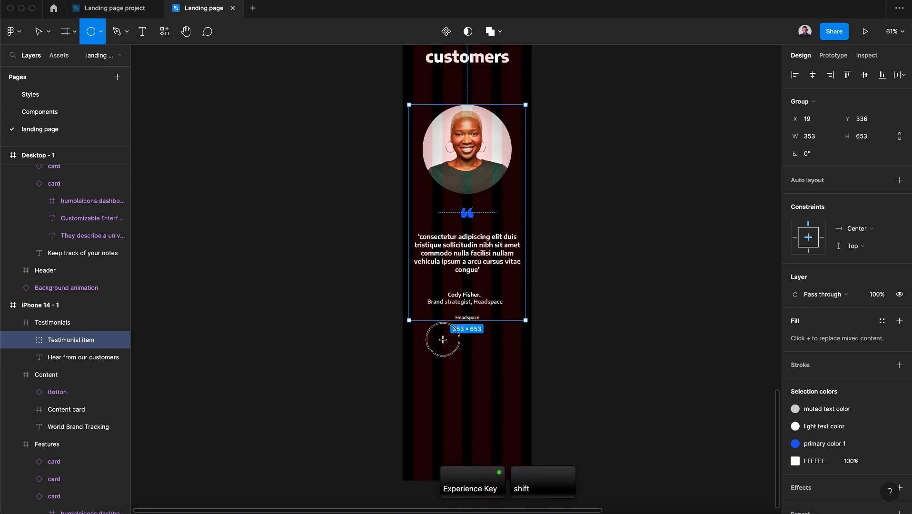
left_click_drag(443, 339, 448, 345)
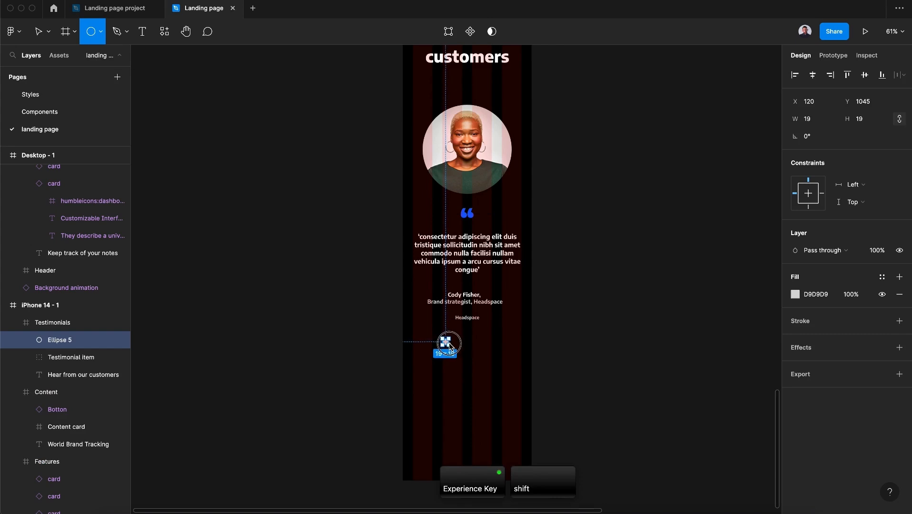
type("2")
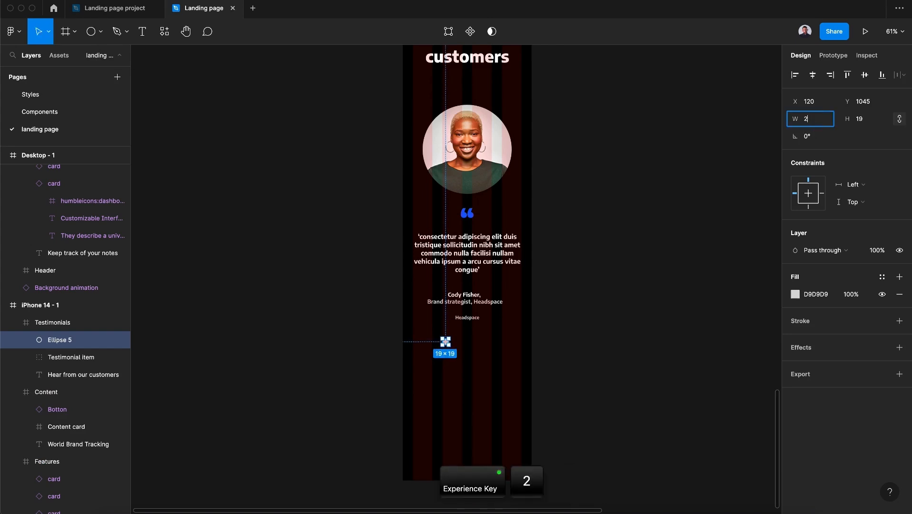
type("0")
key("Return")
left_click(651, 338)
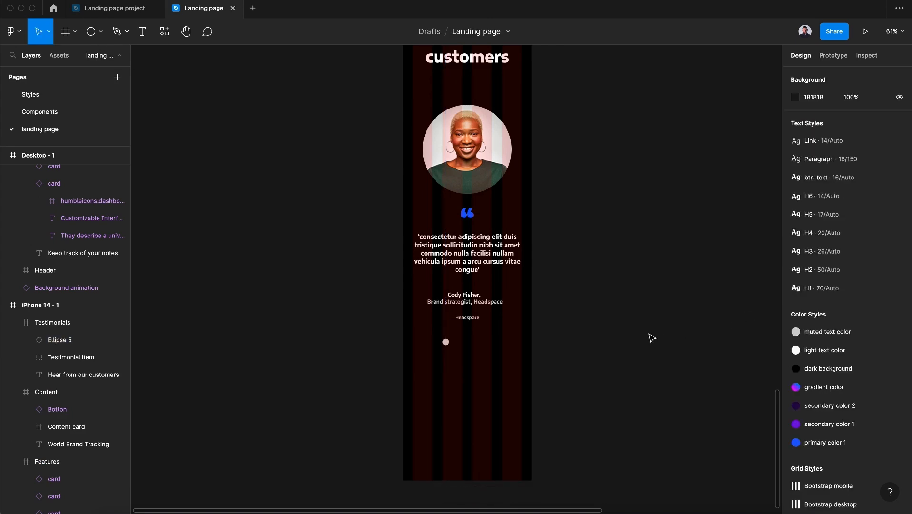
Fill the small circle with the light text color style
double_click(446, 342)
left_click(882, 277)
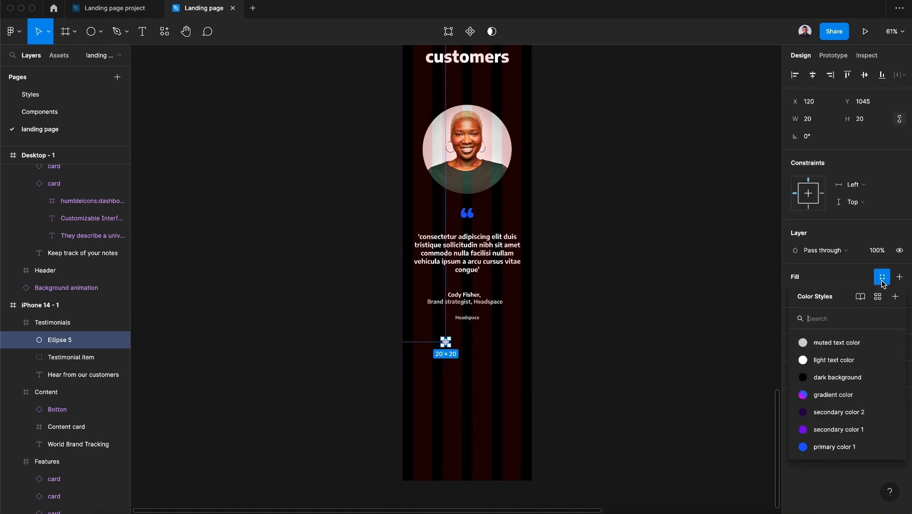
left_click(840, 358)
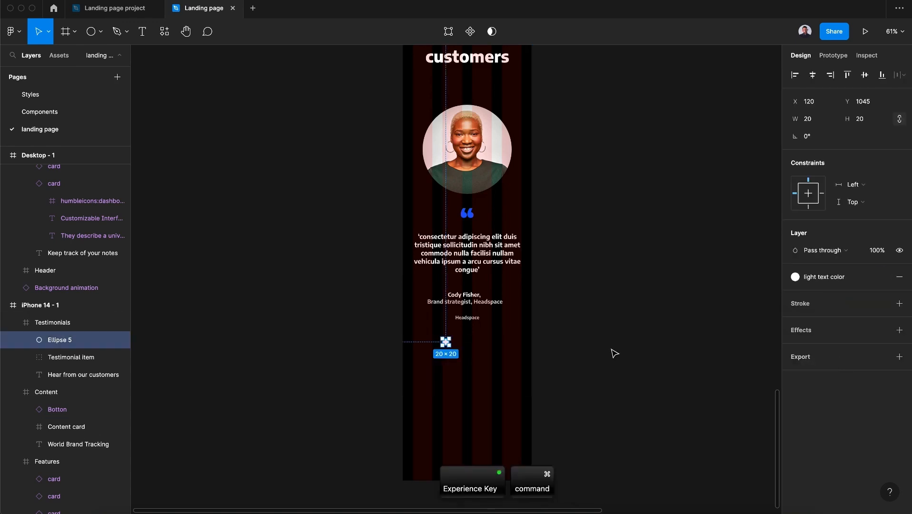
Duplicate the small circle twice to form a horizontal row of three dots about 22 px apart
key("super+c")
key("super+v")
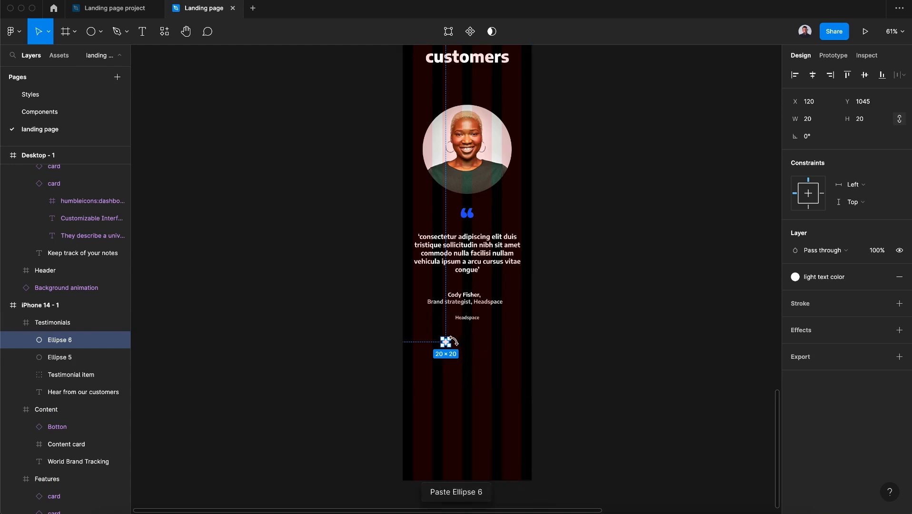
left_click_drag(448, 344, 475, 344)
key("super+c")
key("super+v")
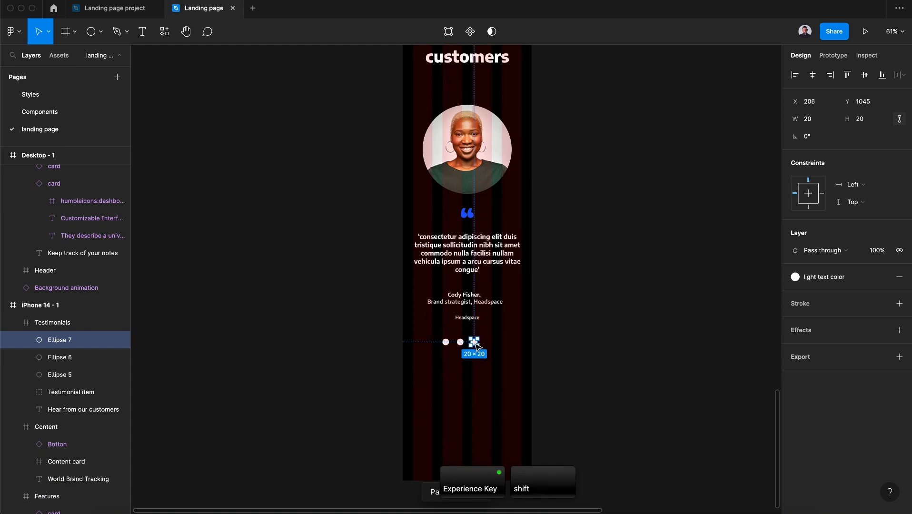
Change the fill of the second and third dots to the muted text color style
left_click(461, 342, "shift")
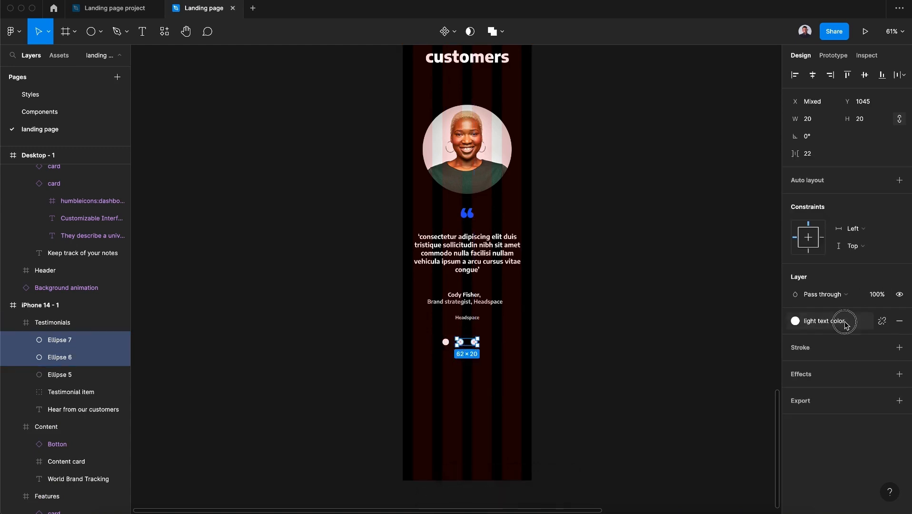
left_click(795, 320)
left_click(822, 383)
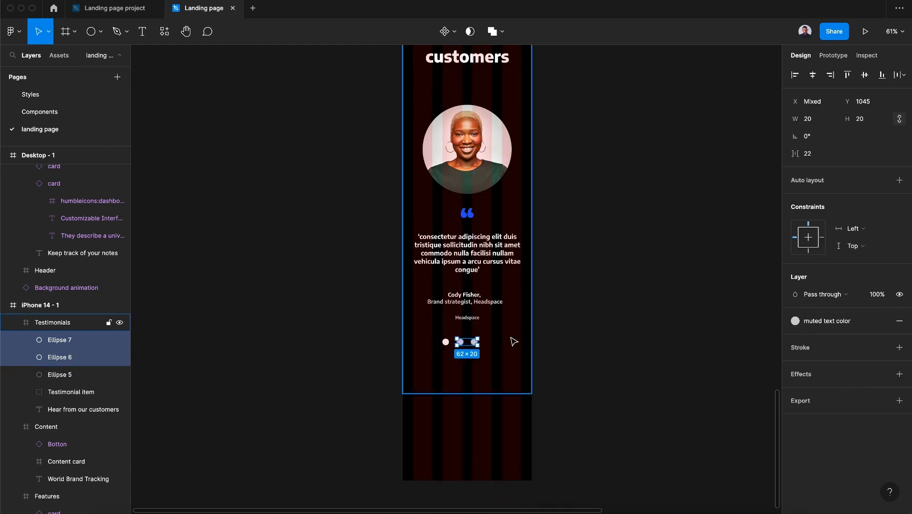
Move the row of three dots to the frame's center at Y 1057 and set their horizontal constraint to Center
left_click(446, 341, "shift")
left_click_drag(461, 342, 466, 342)
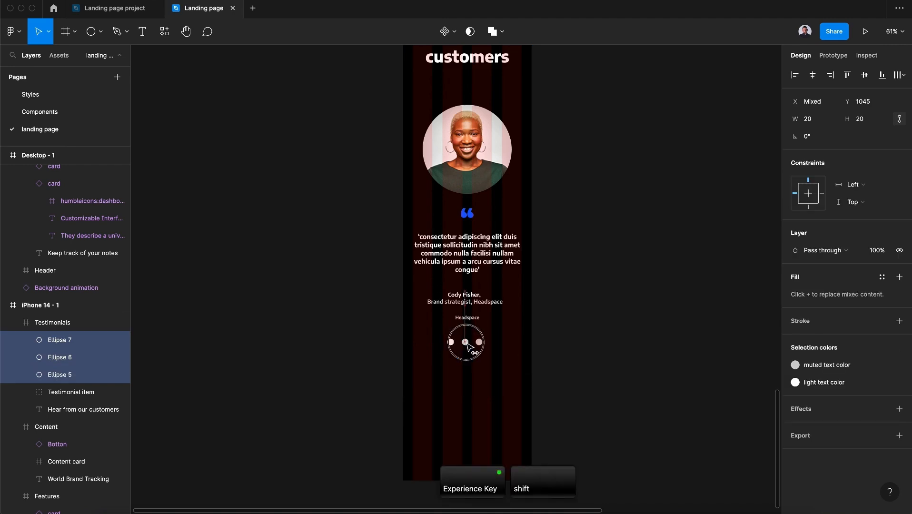
left_click(852, 184)
left_click(869, 222)
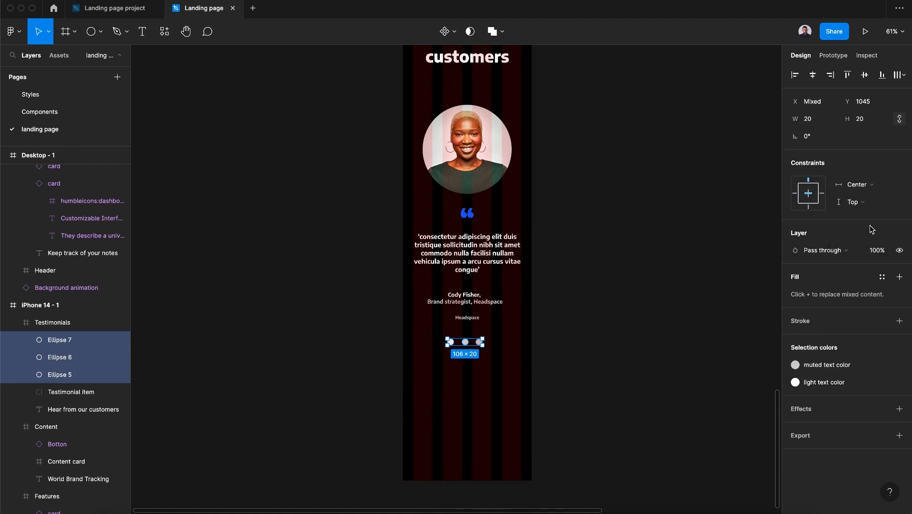
left_click_drag(465, 344, 466, 356)
Rename the three indicator dot layers as nav item 1, nav item 2 and nav item 3
double_click(70, 376)
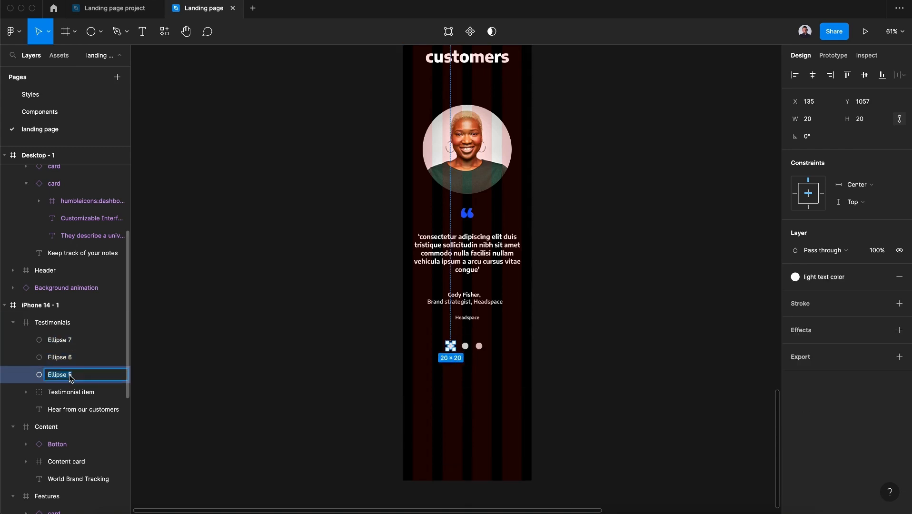
type("nav item 1")
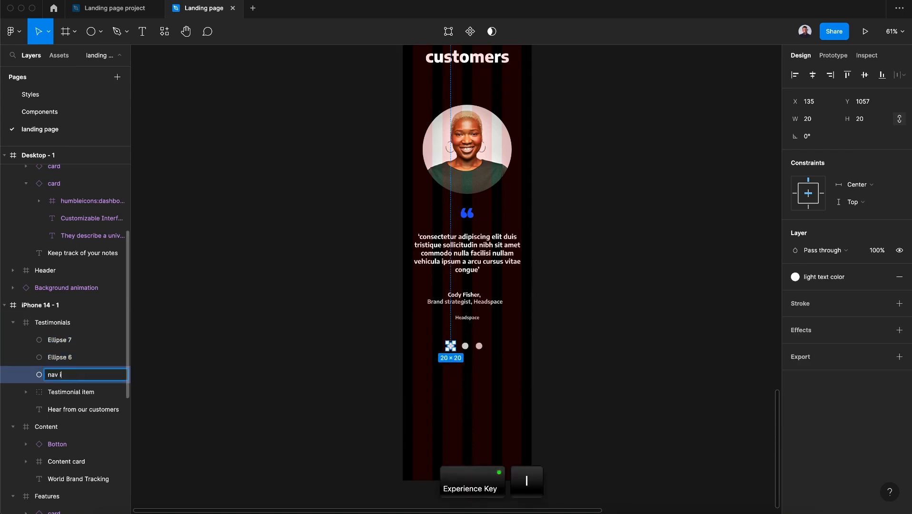
double_click(63, 357)
key("super+v")
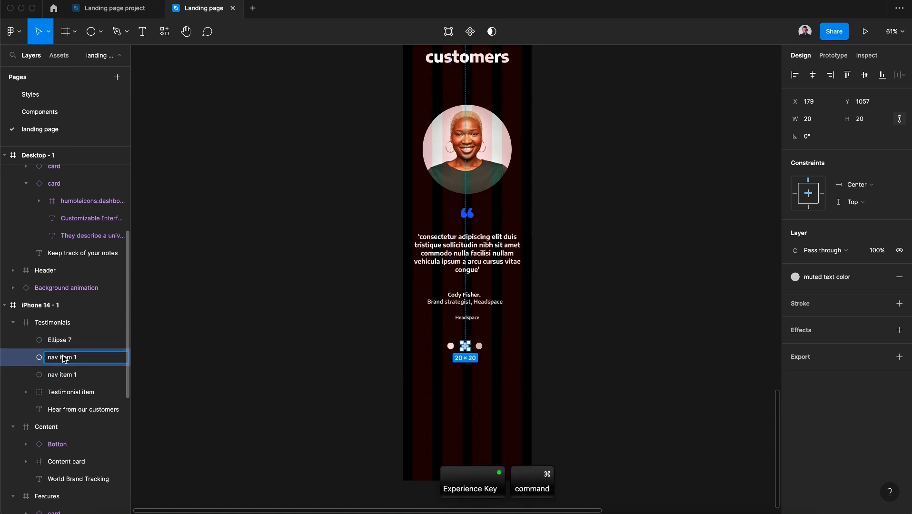
type("2")
double_click(56, 342)
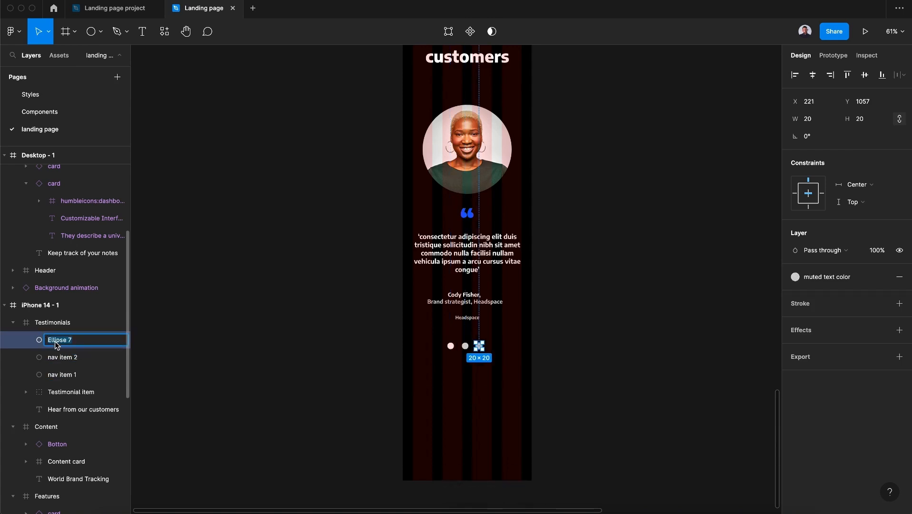
key("super+v")
key("BackSpace")
key("Return")
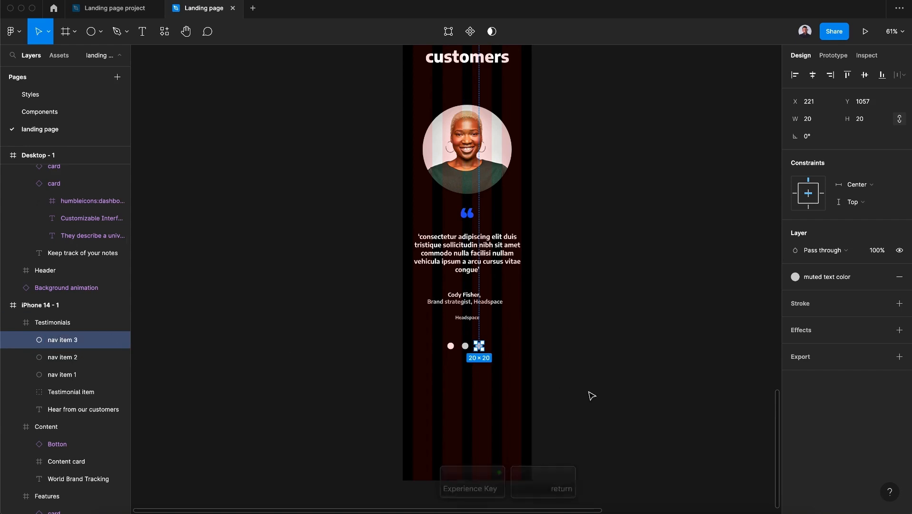
Hide the layout grids with the iPhone 14 - 1 frame selected
left_click(607, 347)
scroll(609, 349, "up", 3)
scroll(610, 349, "down", 2)
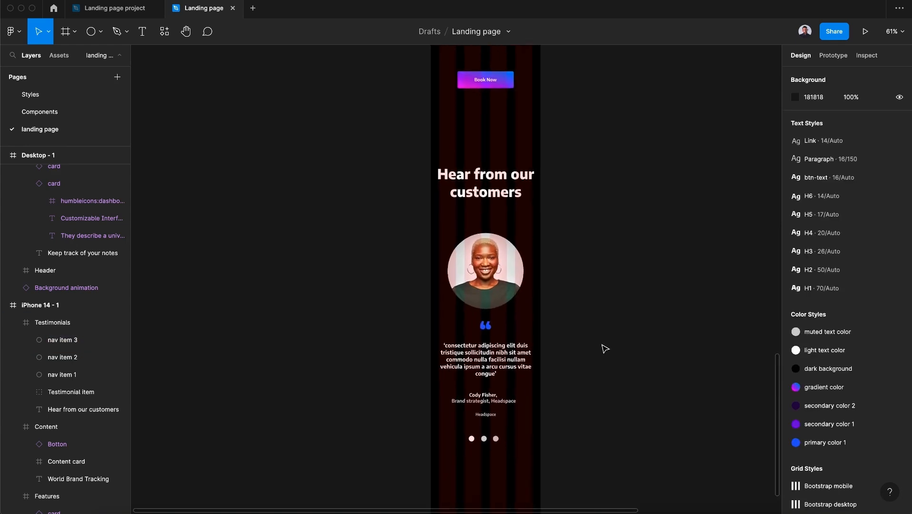
left_click(39, 307)
left_click(865, 226)
left_click(519, 258)
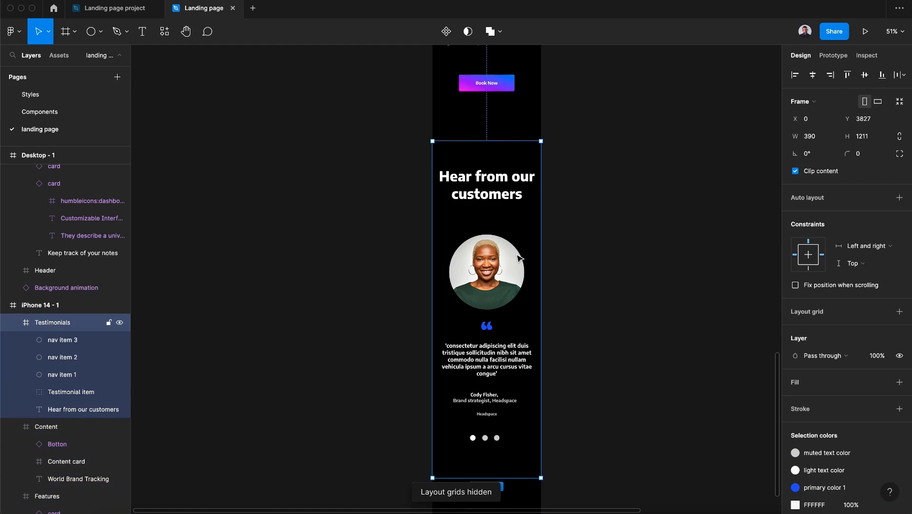
Examine the layout of the mobile Testimonials section without the grid overlay
scroll(519, 259, "down", 2)
scroll(519, 258, "right", 1)
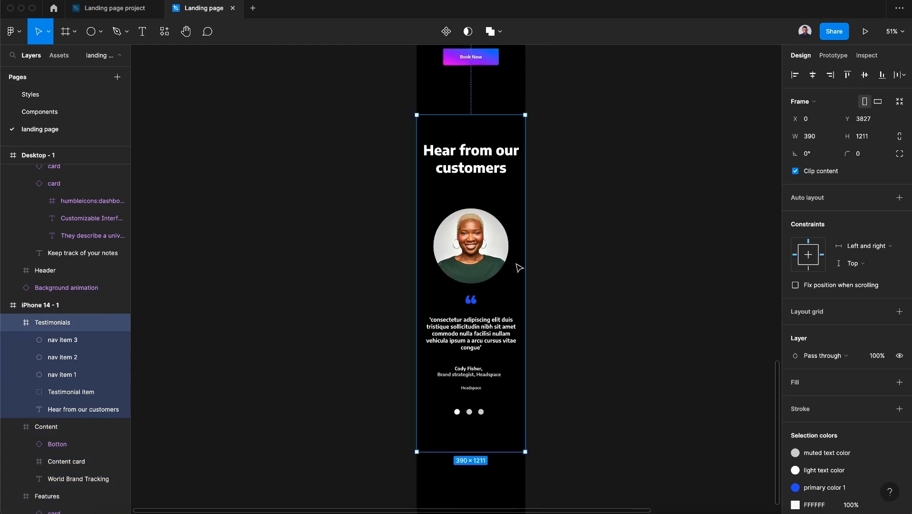
scroll(519, 268, "up", 1)
scroll(519, 268, "right", 1)
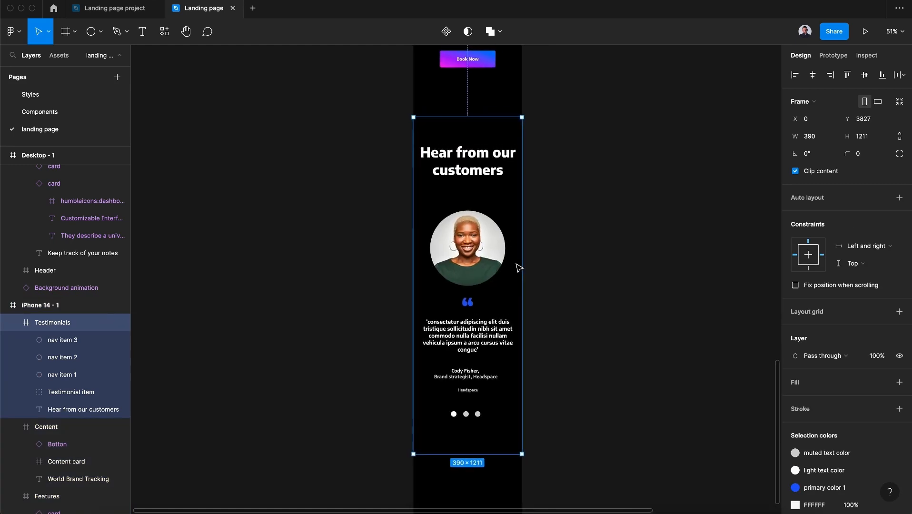
left_click(574, 260)
scroll(562, 262, "down", 3, "ctrl")
left_click(510, 202)
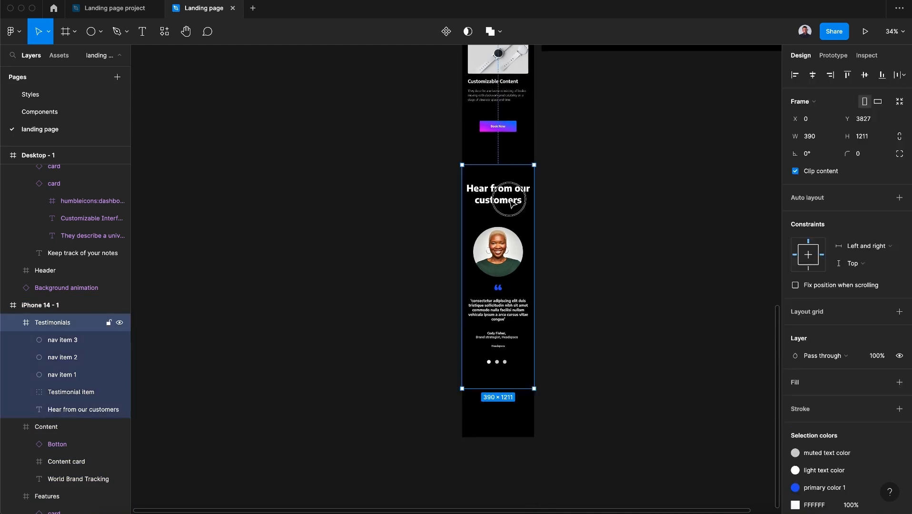
left_click(511, 204)
Select the Desktop - 1 frame and make the layout grids visible again
scroll(590, 206, "up", 10)
scroll(591, 206, "right", 5)
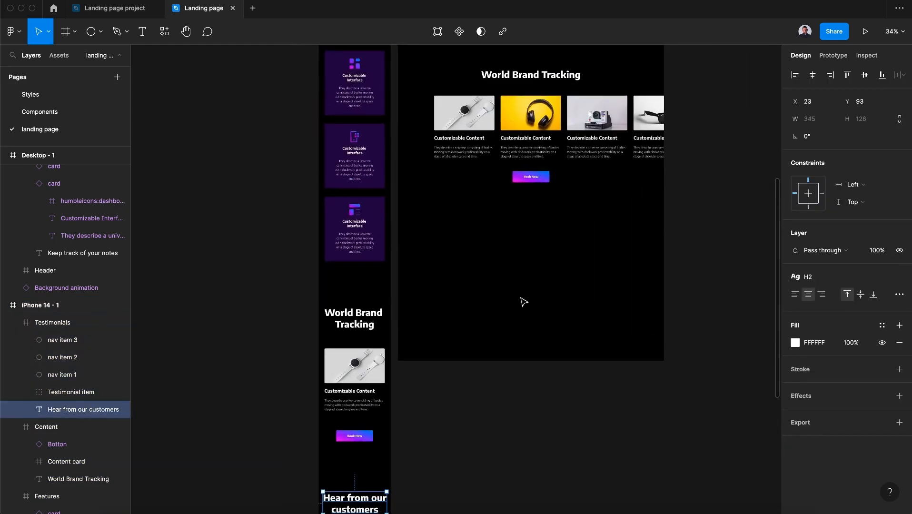
left_click(524, 303)
scroll(524, 303, "up", 8)
left_click(397, 130)
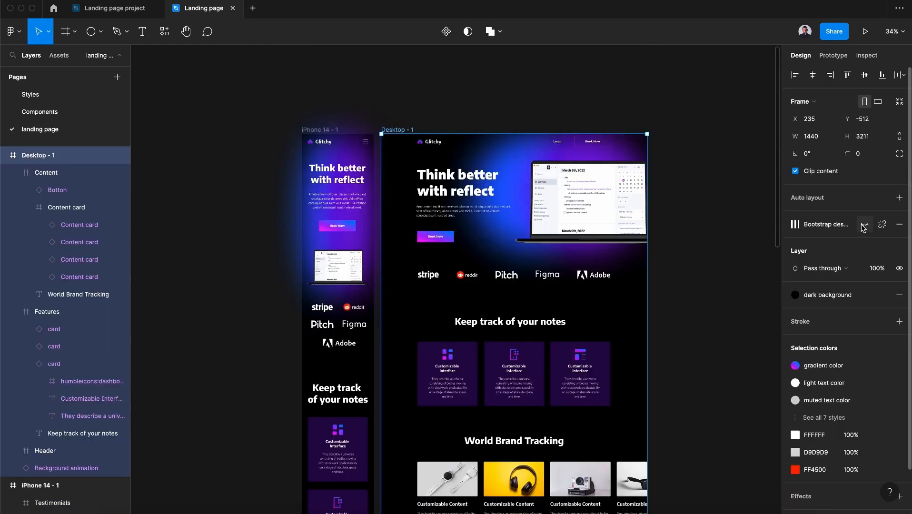
left_click(864, 226)
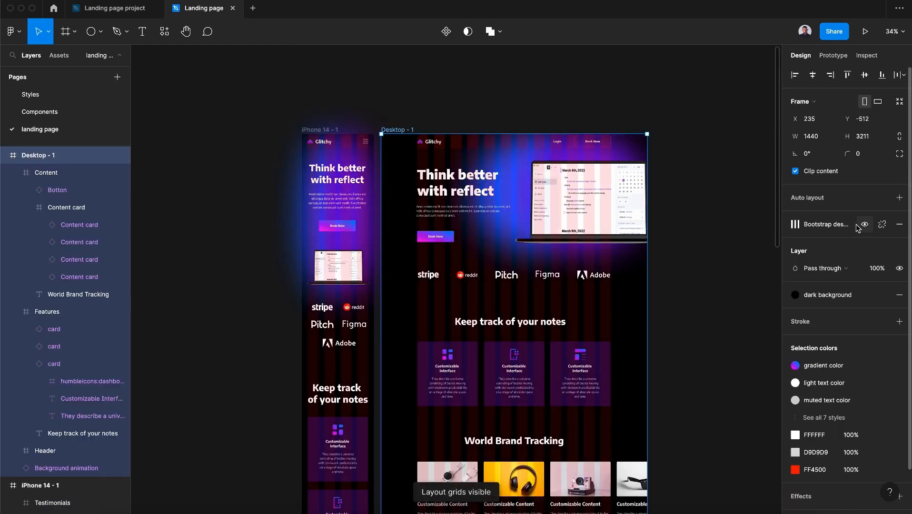
Try to draw a full-width frame of about 1439 × 603 below the desktop World Brand Tracking section
scroll(607, 271, "down", 5)
scroll(607, 270, "down", 1)
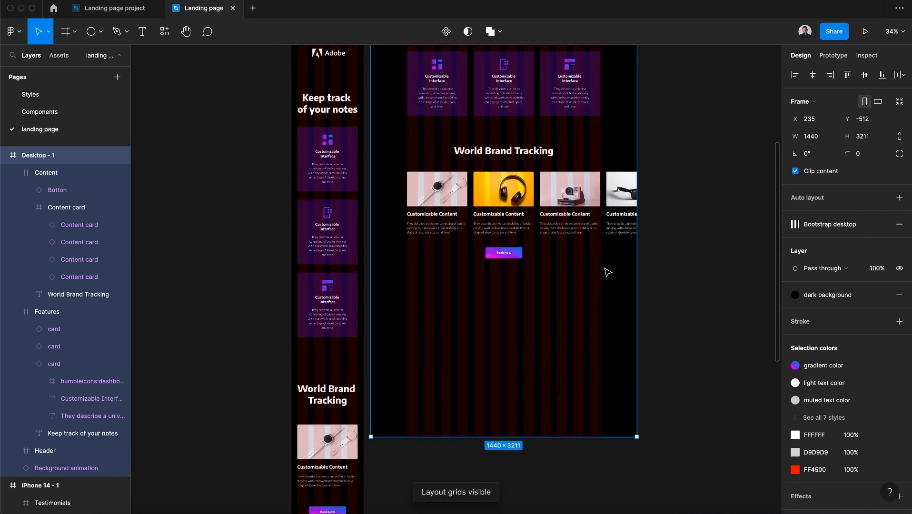
left_click(66, 31)
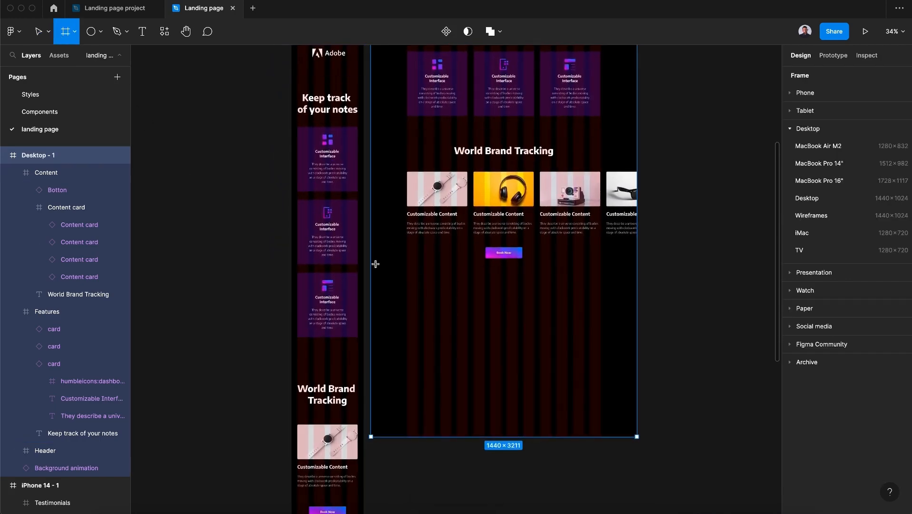
left_click_drag(376, 264, 637, 370)
left_click_drag(537, 293, 535, 304)
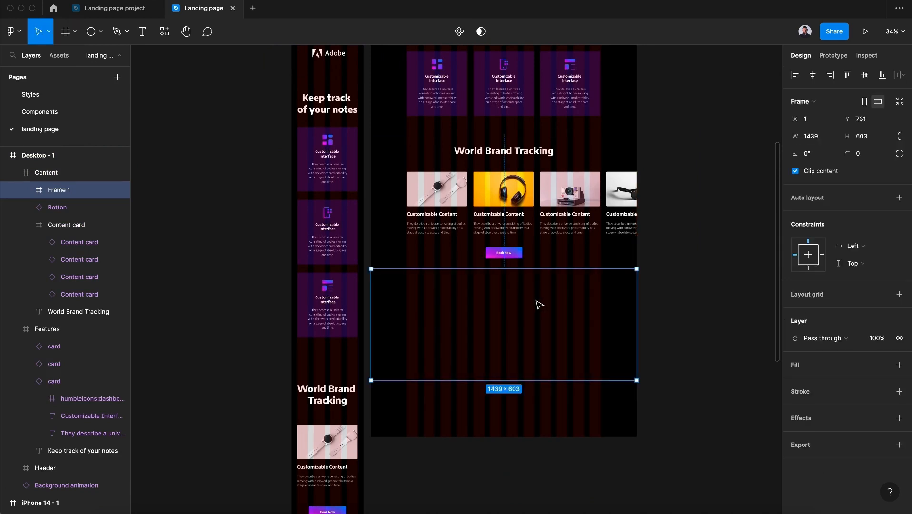
Try to copy the mobile testimonial heading, testimonial item and three nav dots into the new desktop frame
scroll(572, 324, "down", 5)
scroll(599, 338, "down", 5)
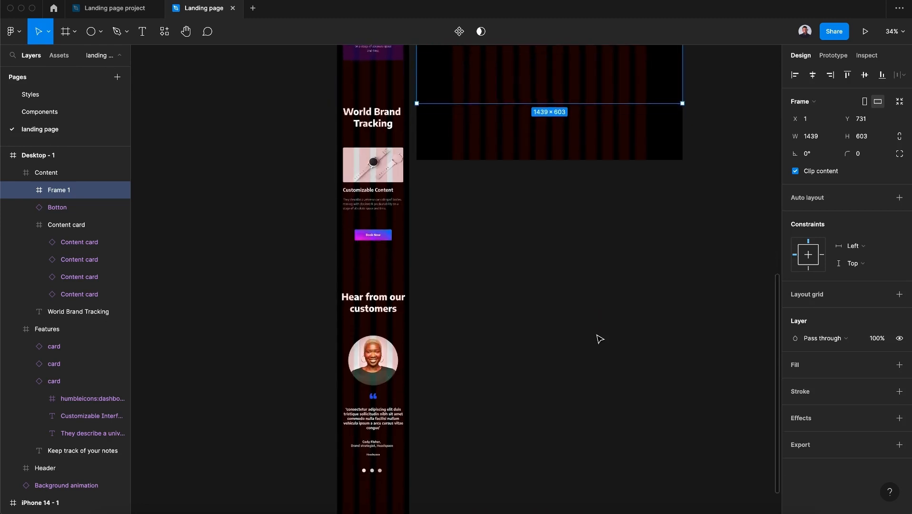
double_click(381, 298)
left_click(389, 354, "shift")
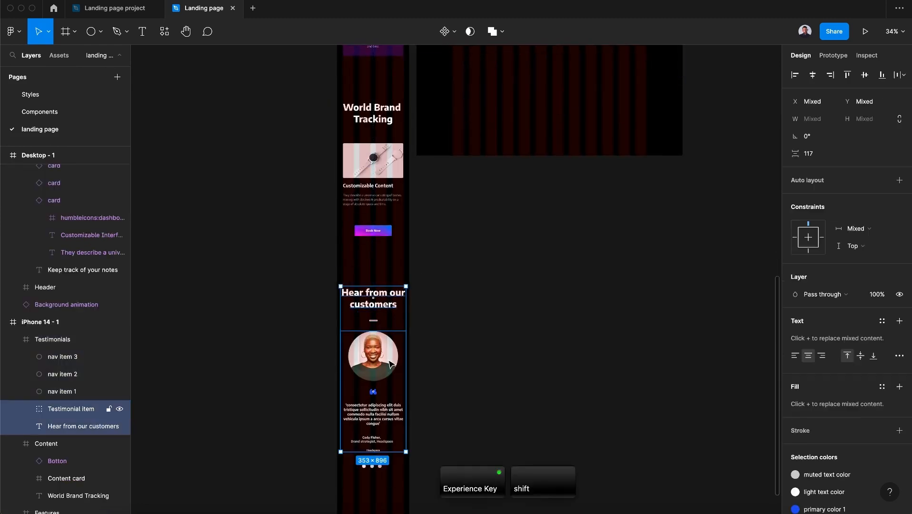
left_click_drag(385, 471, 366, 464)
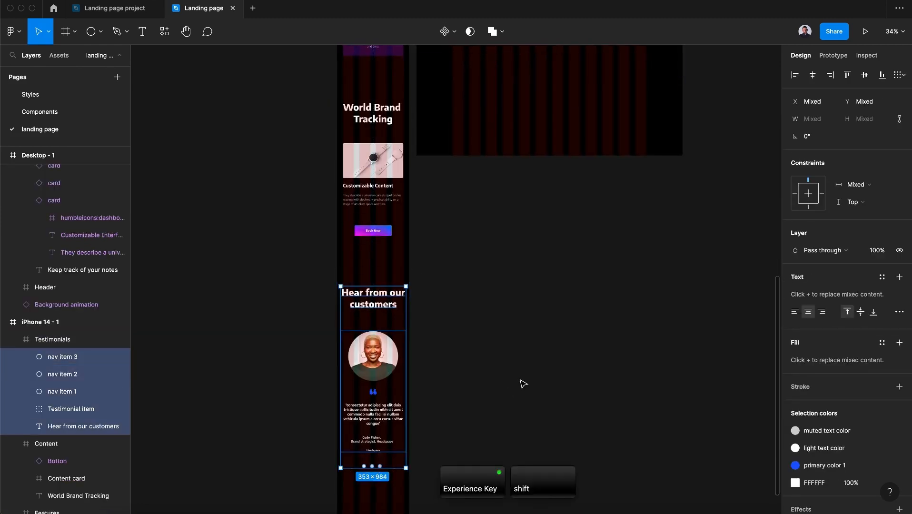
key("super")
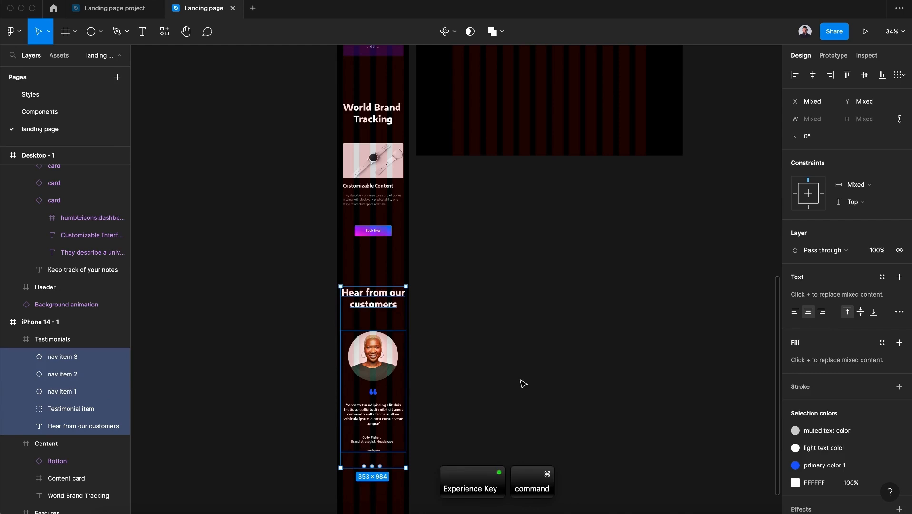
scroll(524, 384, "up", 5)
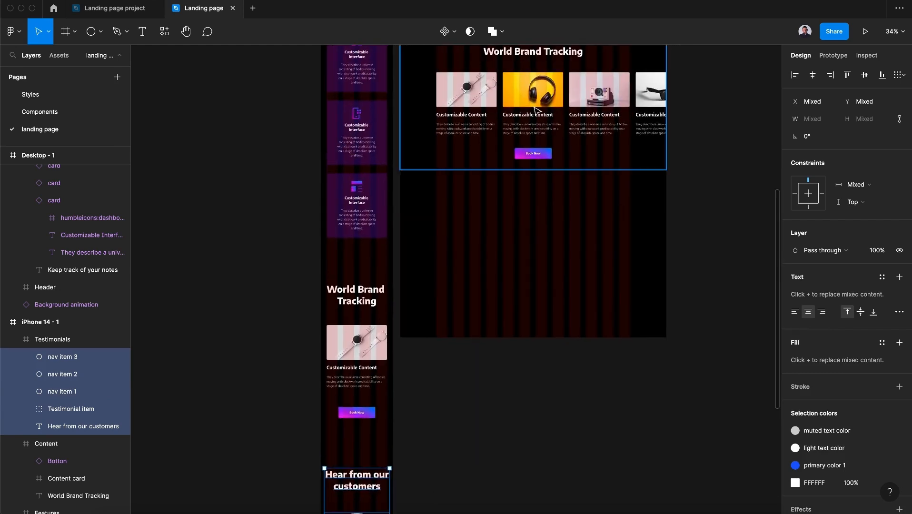
left_click(526, 218)
scroll(58, 194, "up", 4)
left_click(58, 193)
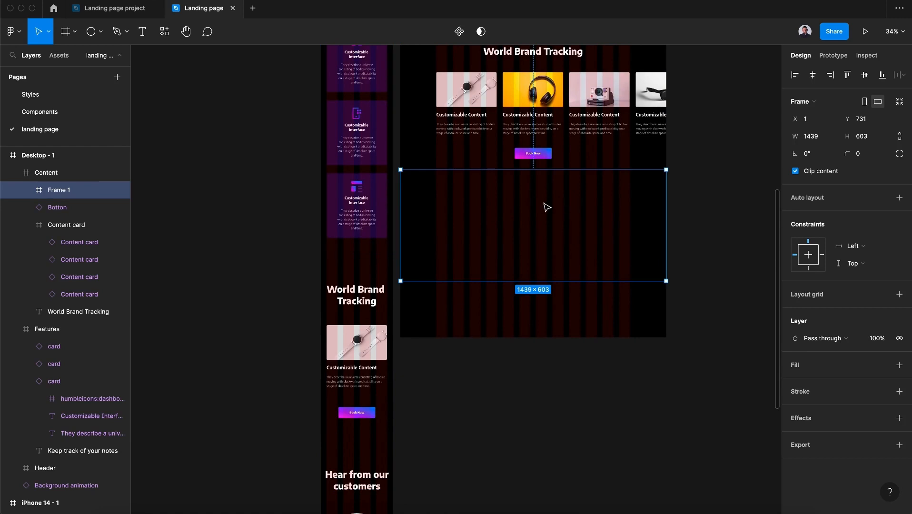
key("super+v")
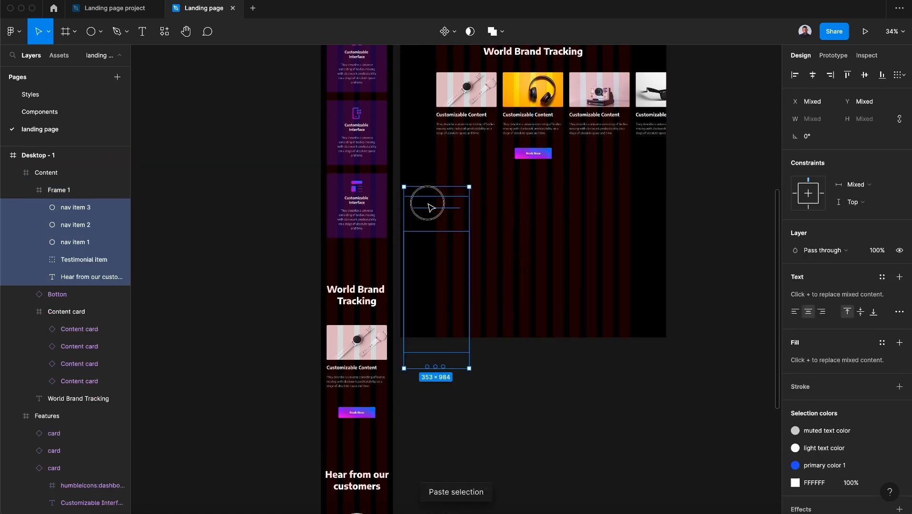
Try to move the pasted testimonial elements out of Frame 1 within the layer hierarchy
left_click(505, 204)
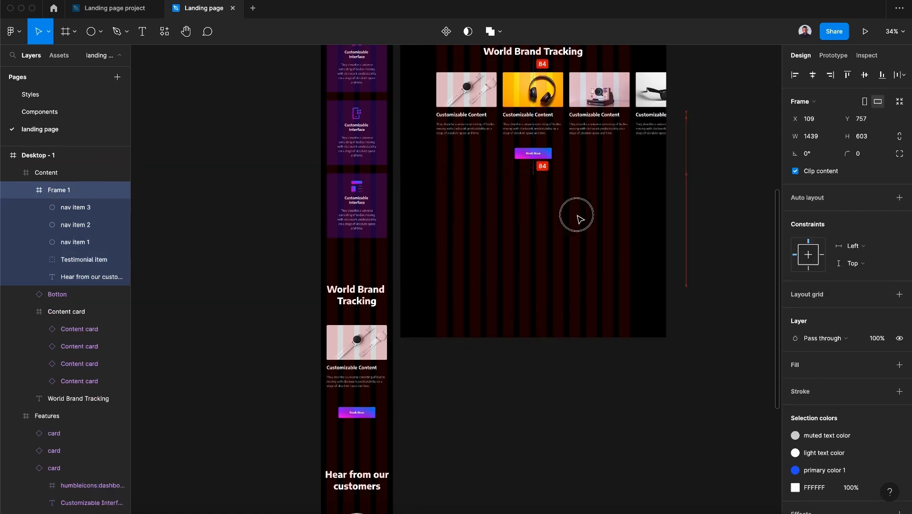
key("super+z")
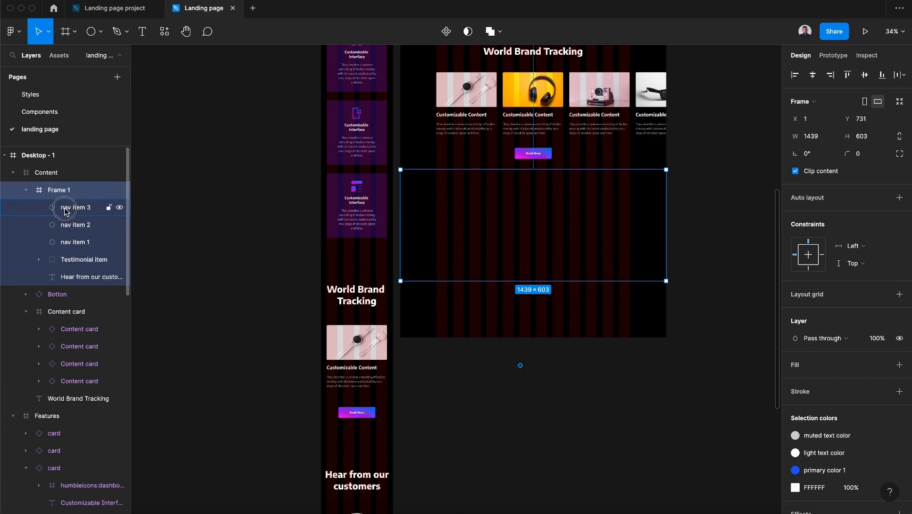
left_click_drag(61, 207, 64, 187)
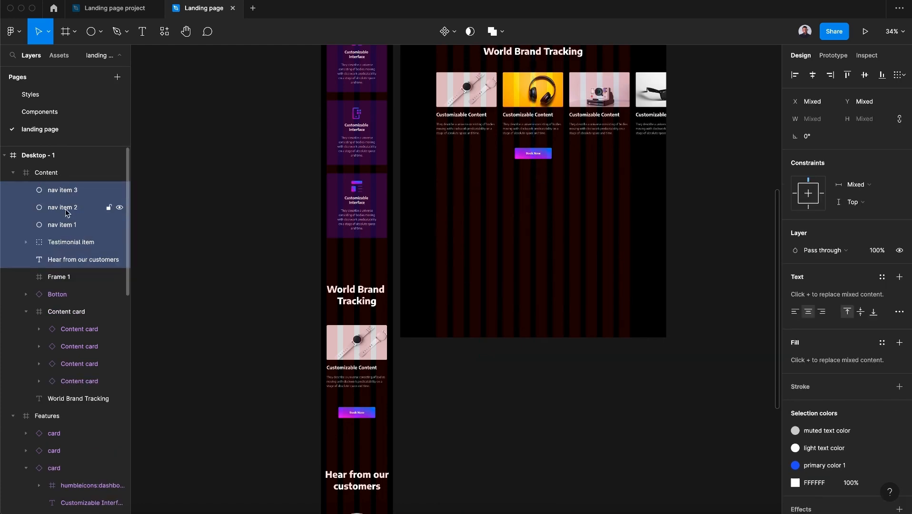
left_click(47, 174)
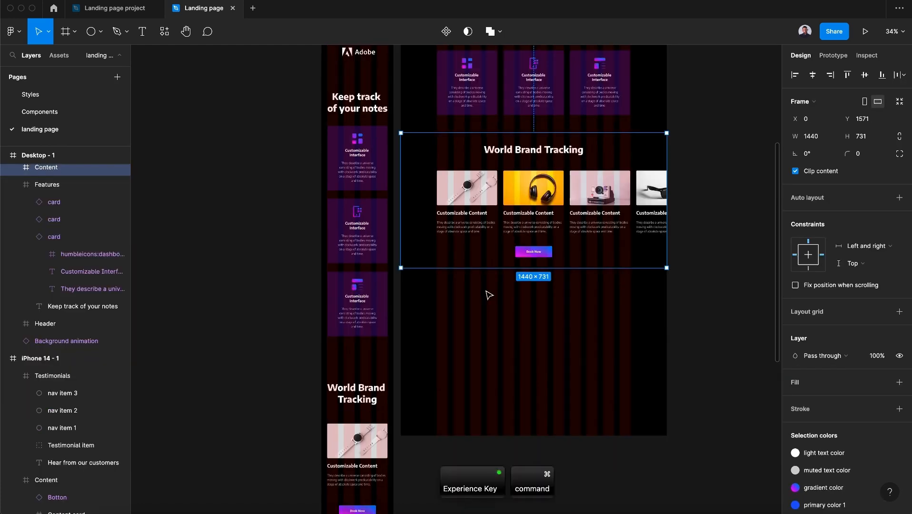
Undo the pasted testimonial elements and the new desktop frame
key("super+z")
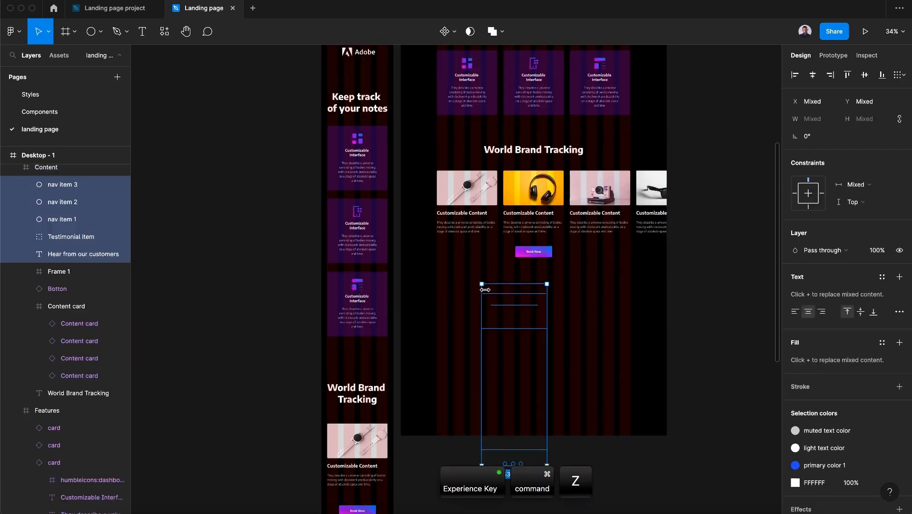
key("super+z")
key("super+z")
key("super+z")
key("super+z")
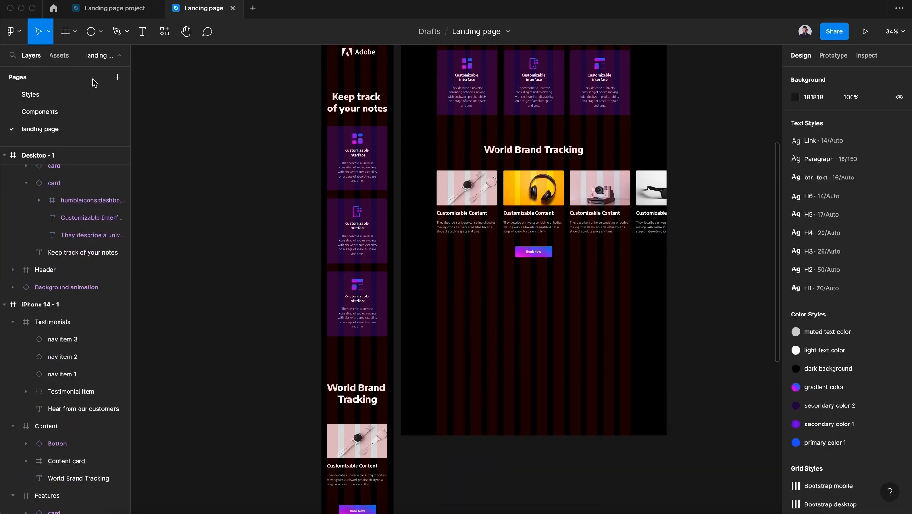
Draw a frame of about 1439 × 582 below the desktop Content section and move it out of Content, directly under Desktop - 1
left_click(65, 31)
left_click_drag(400, 272, 669, 374)
key("Escape")
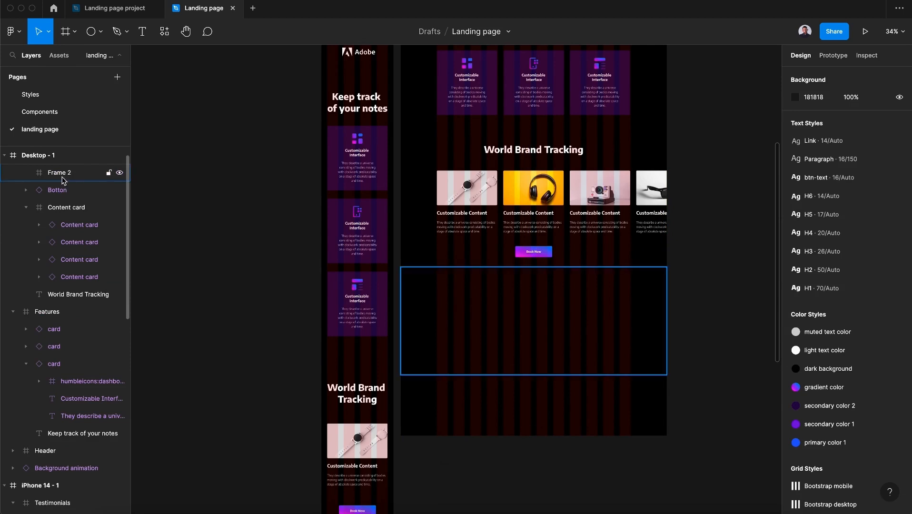
left_click(63, 174)
scroll(59, 172, "up", 1)
left_click_drag(59, 167, 57, 166)
left_click(24, 192)
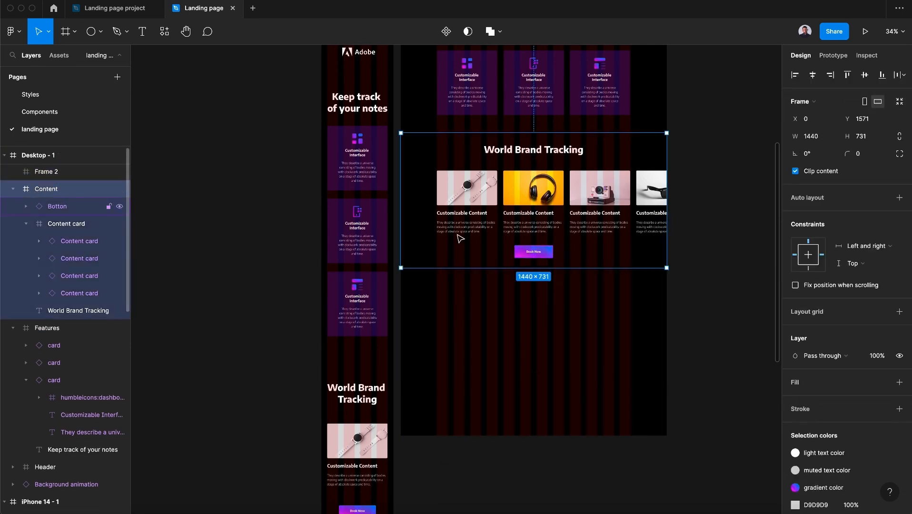
Rename the new desktop frame as Testimonials
double_click(50, 174)
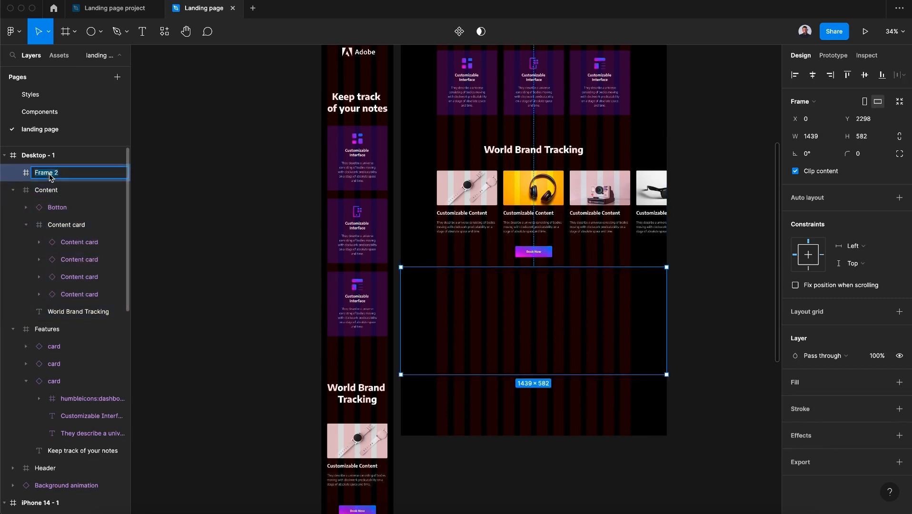
type("Te")
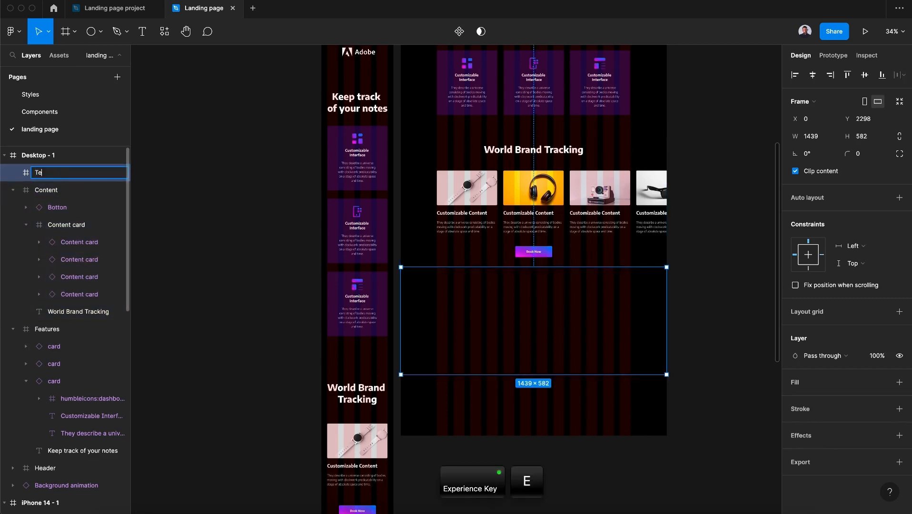
type("stimonials")
key("Return")
Copy the mobile section's heading, testimonial item and three nav dots into the desktop Testimonials frame
left_click(367, 391)
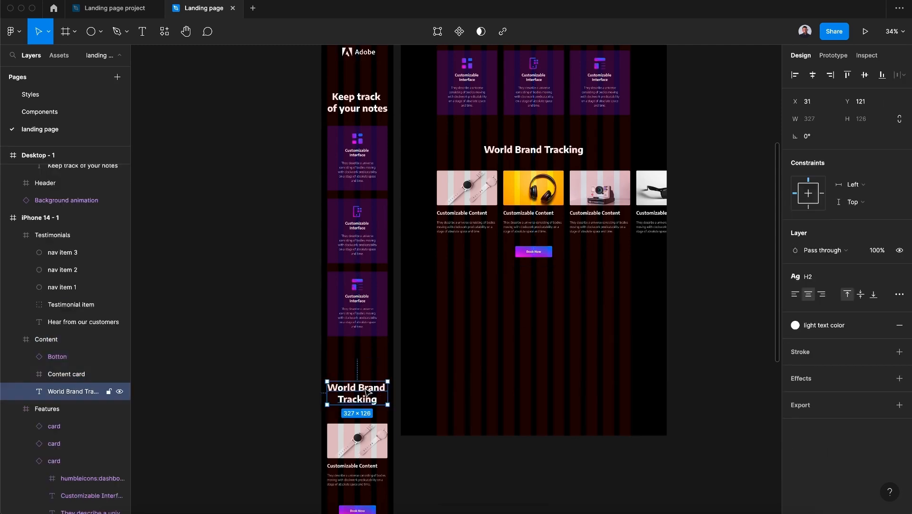
scroll(388, 257, "down", 6)
double_click(391, 270)
left_click(390, 328, "shift")
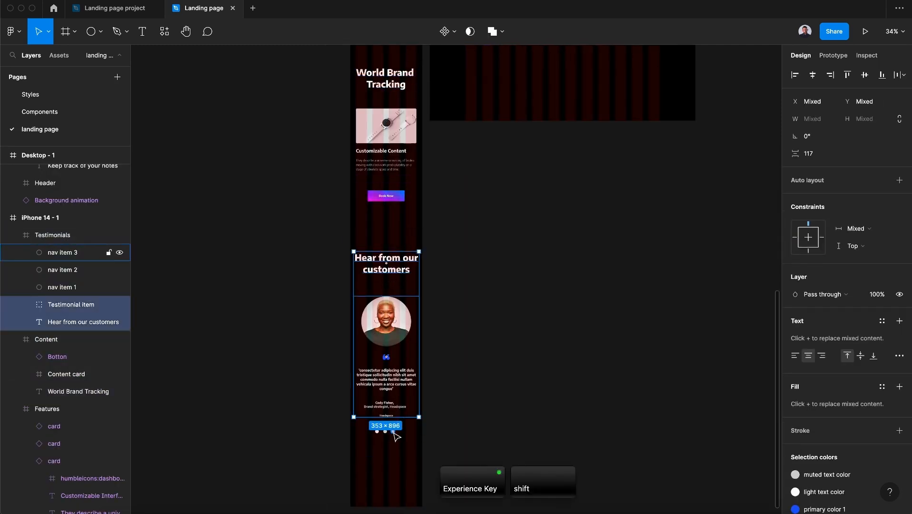
left_click(393, 432, "shift")
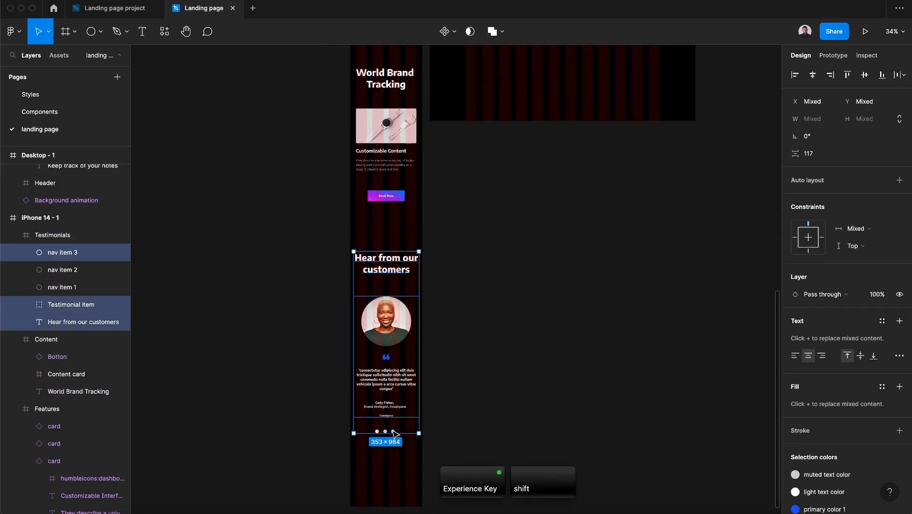
left_click(52, 289)
key("super+a")
key("super+c")
scroll(210, 265, "up", 5)
scroll(210, 265, "right", 2)
left_click(462, 271)
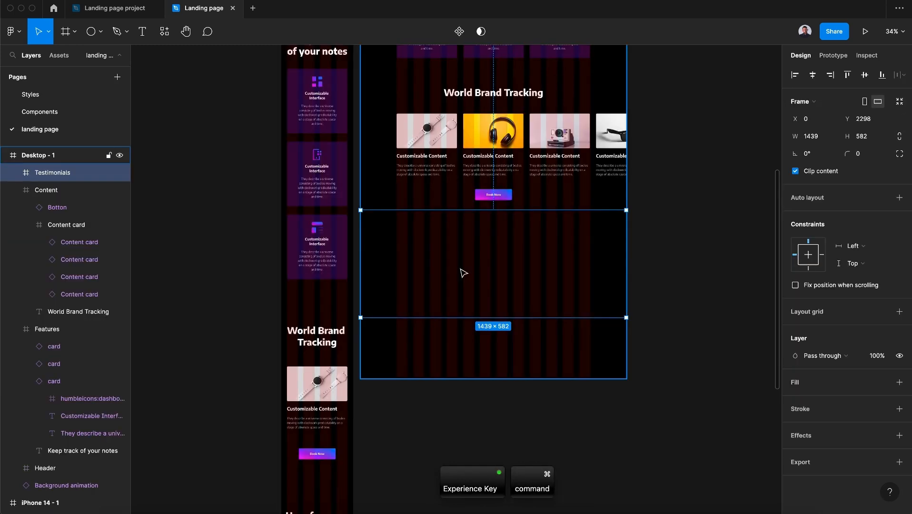
key("super+v")
Put the desktop heading "Hear from our customers" on a single line, centred near the upper edge of the Testimonials frame
left_click_drag(387, 237, 483, 230)
key("BackSpace")
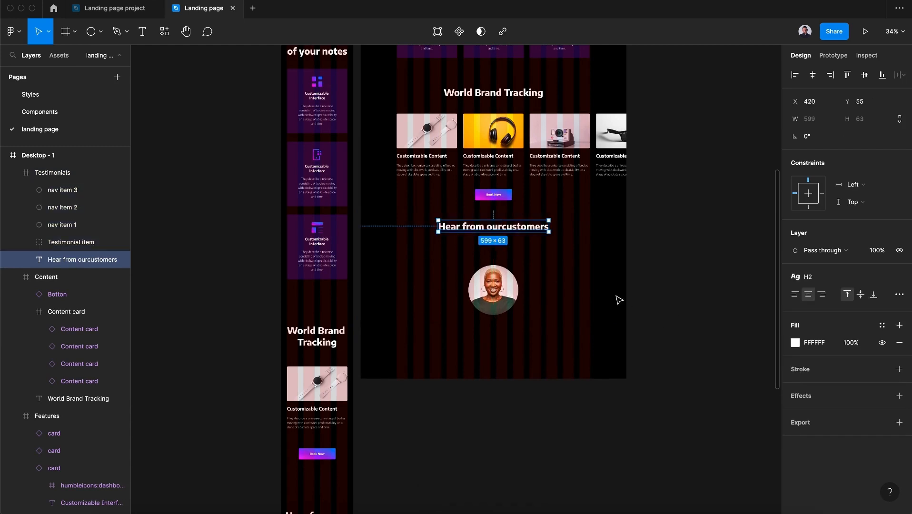
key("Escape")
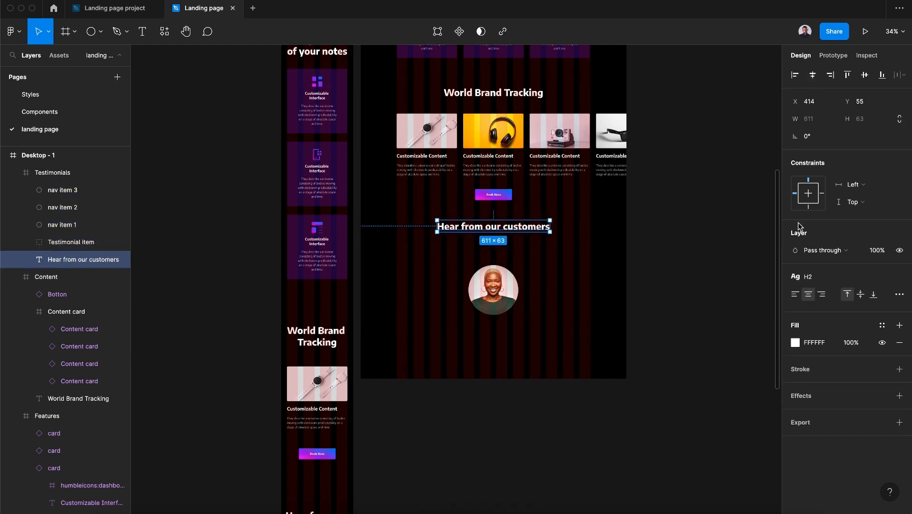
Set the horizontal constraint to Center for the desktop testimonials heading and the mobile "World Brand Tracking" heading
left_click(851, 185)
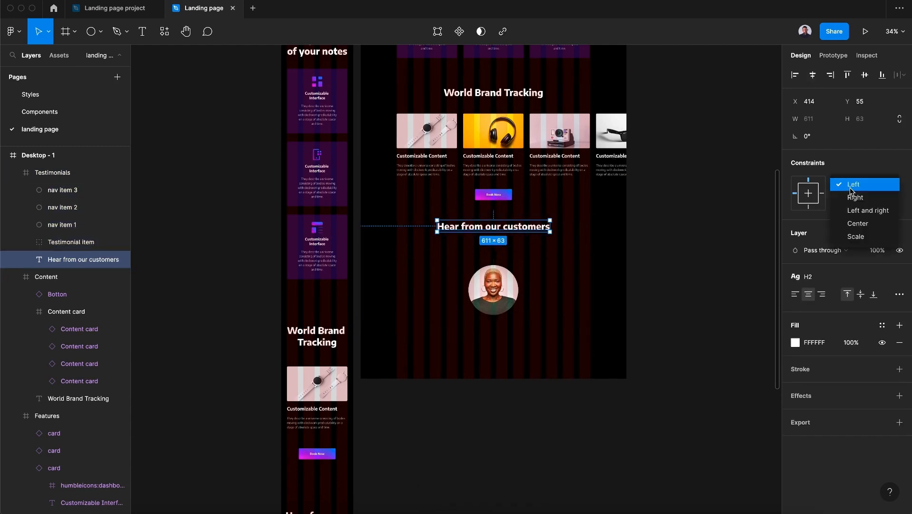
left_click(867, 224)
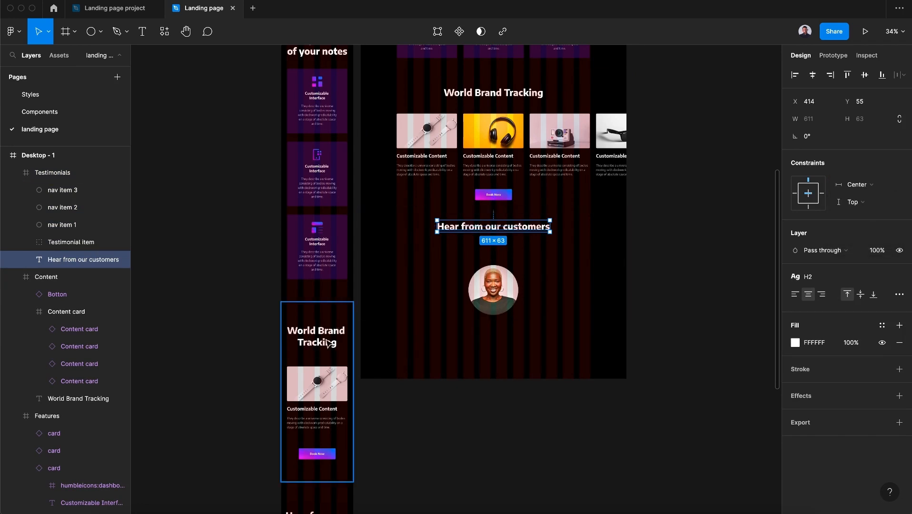
left_click(328, 342)
left_click(850, 184)
left_click(867, 225)
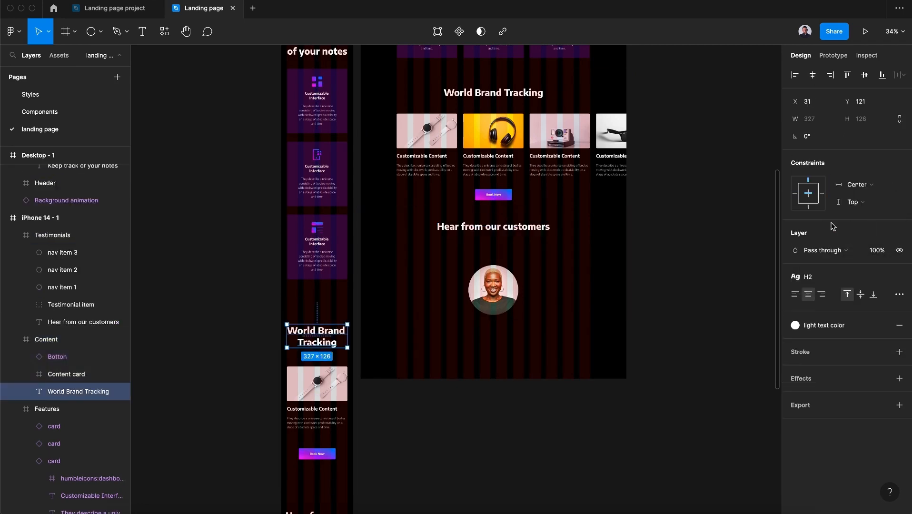
Raise the testimonial group beneath the heading, placing its photo at X 199, Y 208 and scaling it to 232 × 232
left_click(494, 264)
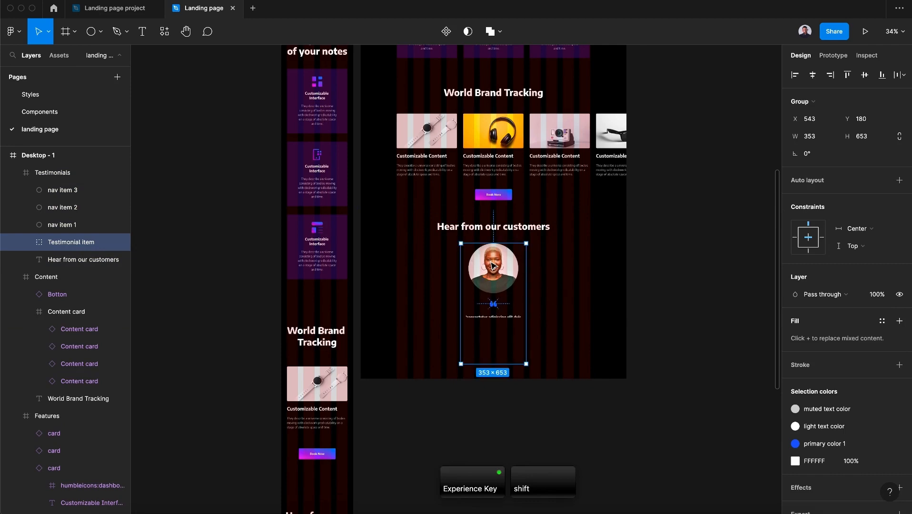
double_click(506, 268)
scroll(505, 268, "up", 5)
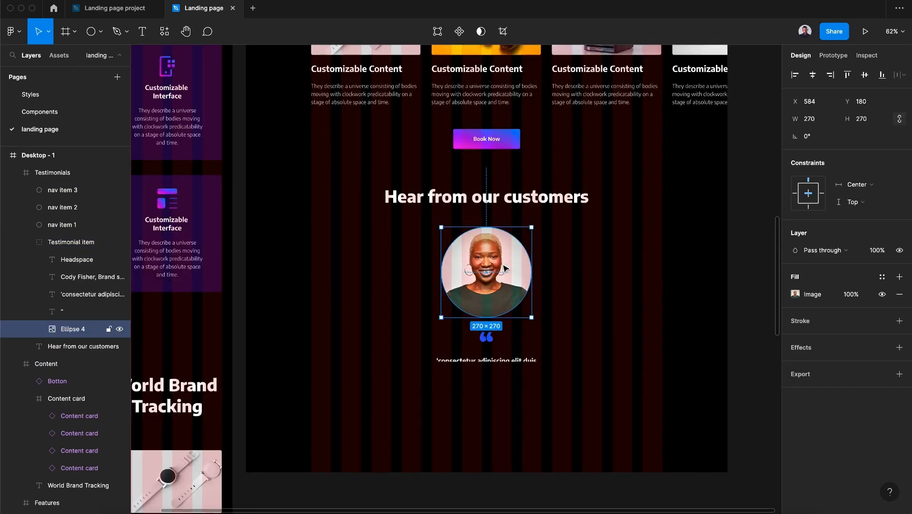
left_click_drag(506, 268, 375, 275)
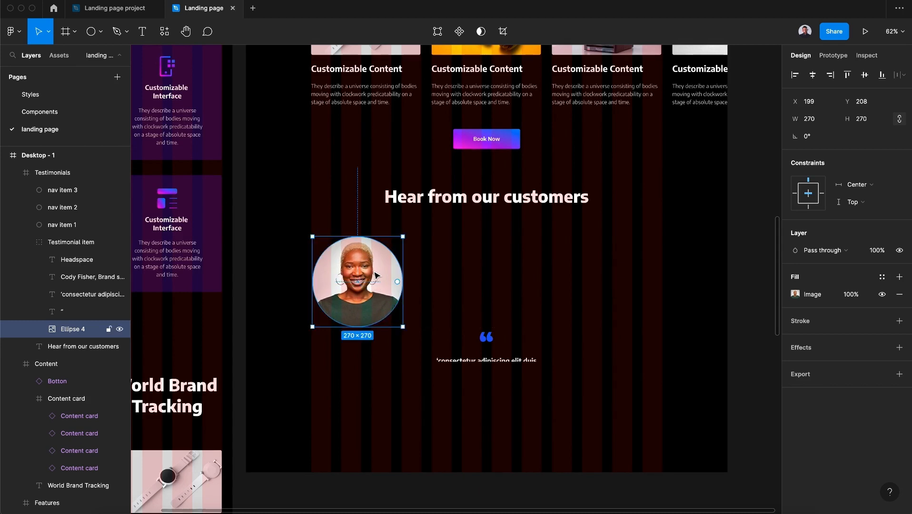
left_click_drag(402, 327, 390, 314)
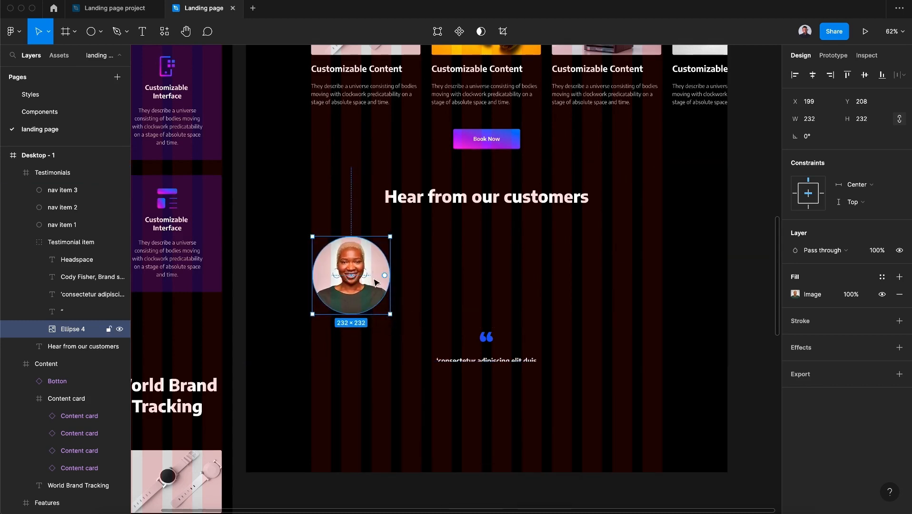
Move the blue quotation mark beside the photo to X 556, Y 208, level with the photo's upper edge
left_click(436, 302)
left_click(489, 343)
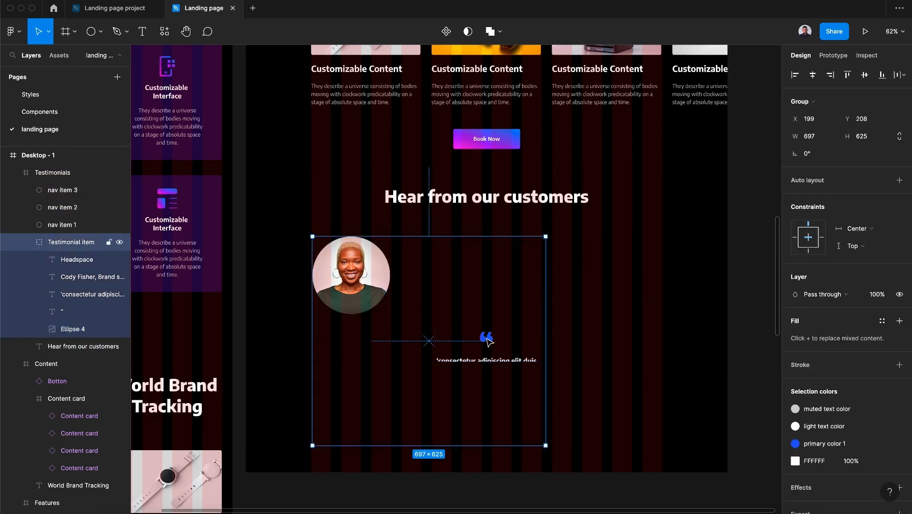
left_click(486, 341)
left_click_drag(487, 340, 437, 251)
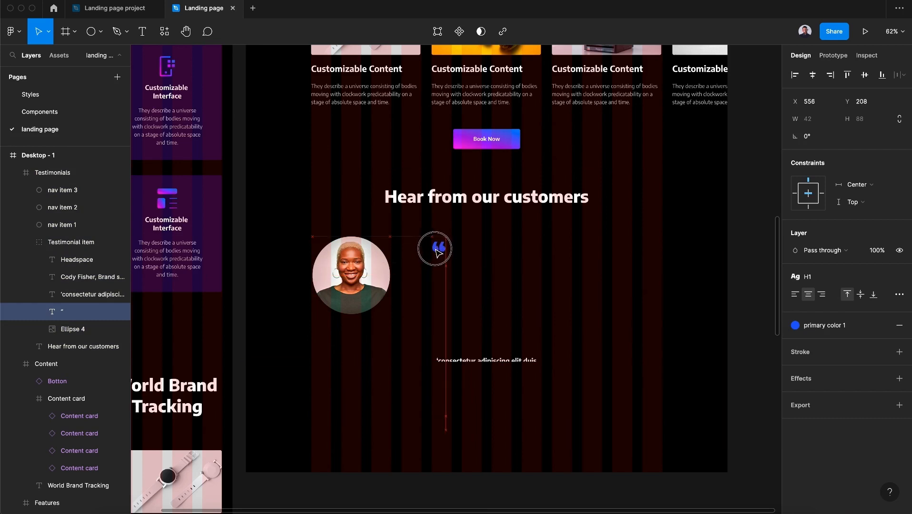
Move the quote text below the quotation mark, apply the H3 style, widen it to 616 and left-align it
left_click(506, 362)
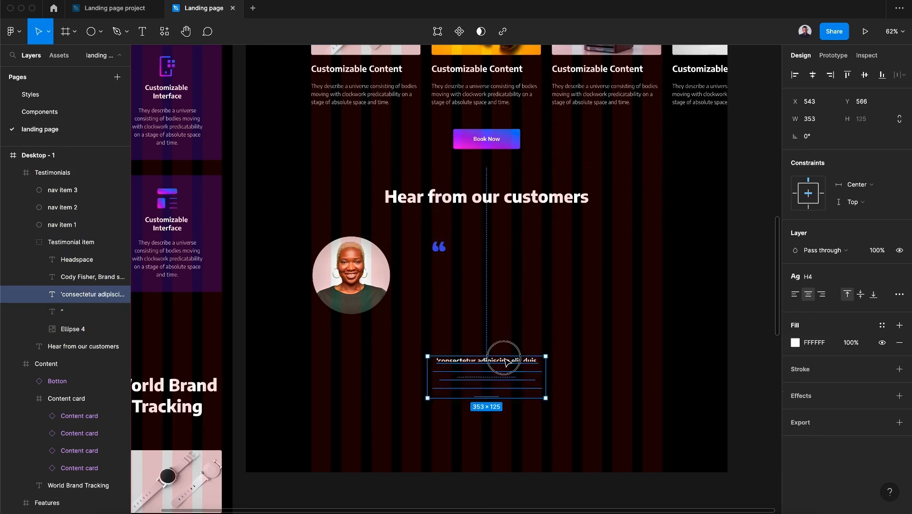
left_click_drag(506, 362, 504, 267)
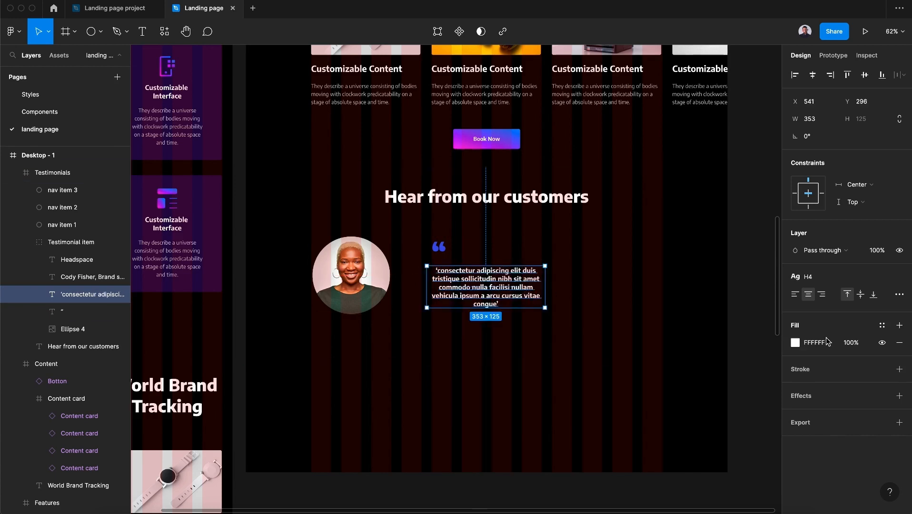
left_click(862, 280)
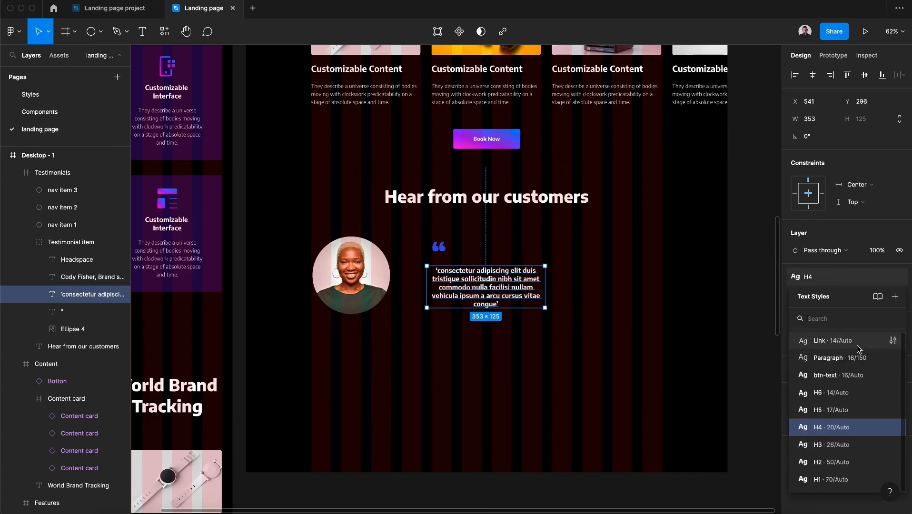
left_click(837, 446)
left_click_drag(545, 287, 635, 293)
left_click(798, 294)
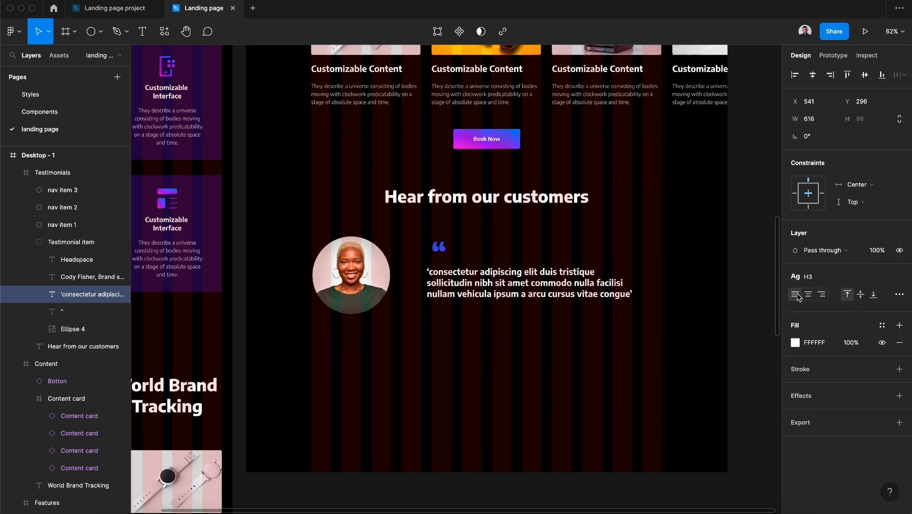
Apply the light text color style to the quote and align it with the quotation mark at X 556, Y 291
left_click(882, 328)
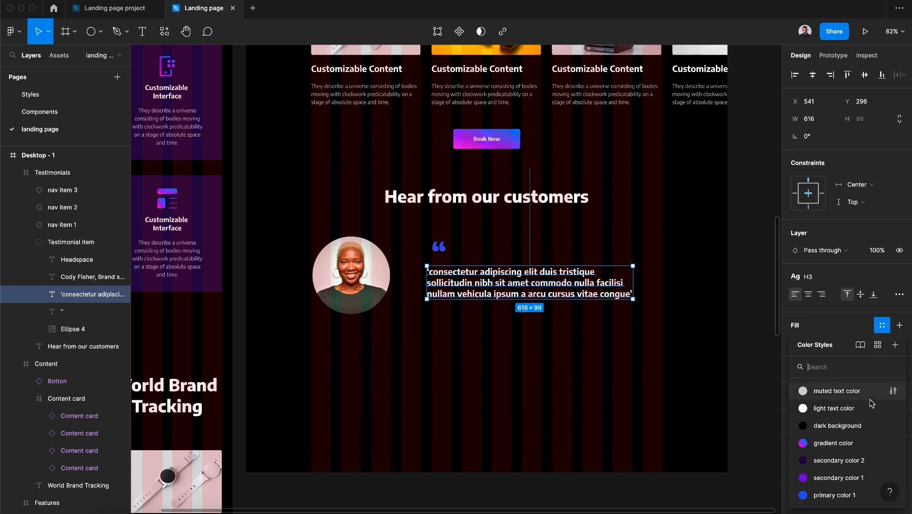
left_click(864, 409)
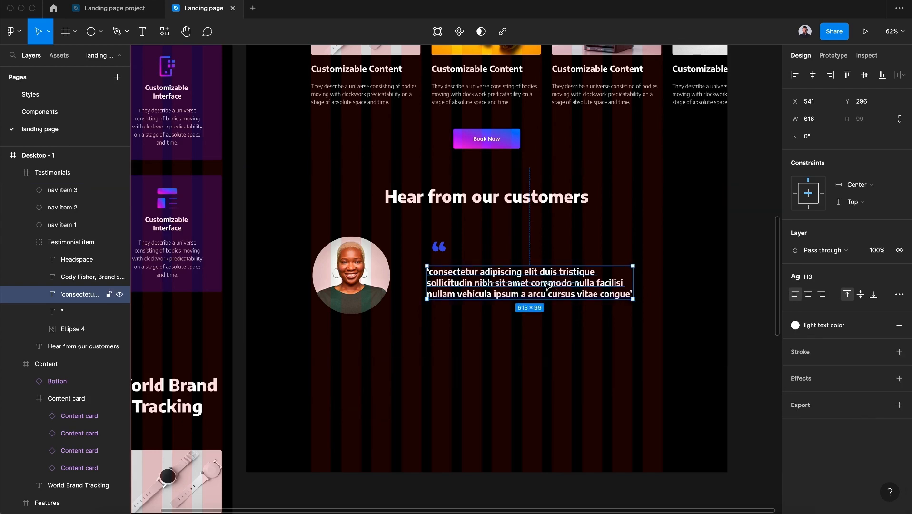
left_click_drag(450, 275, 455, 273)
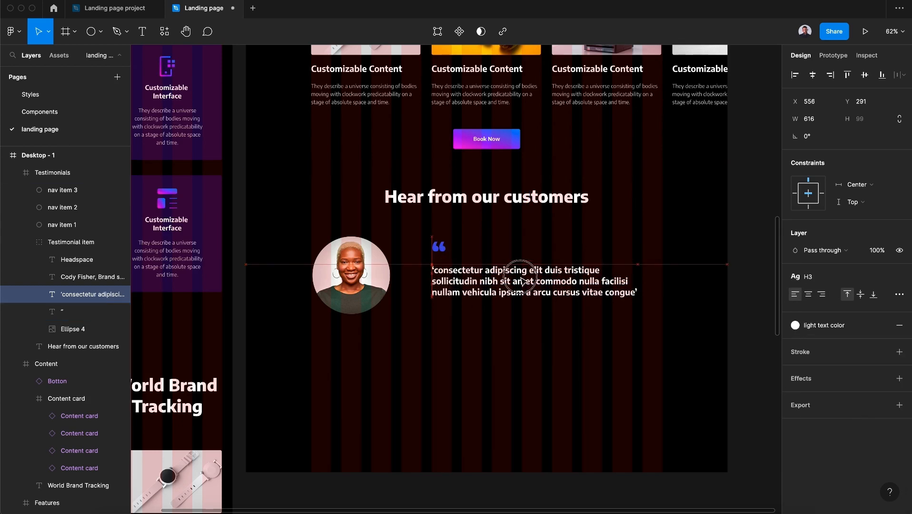
Move the customer's name and job title under the quote as a single left-aligned line reading on to Headspace
left_click(509, 424)
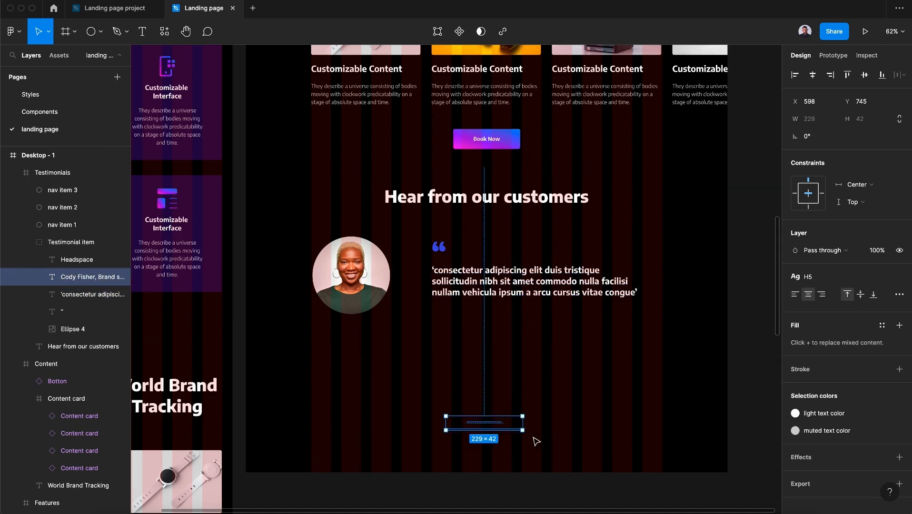
left_click_drag(498, 413, 452, 315)
double_click(453, 322)
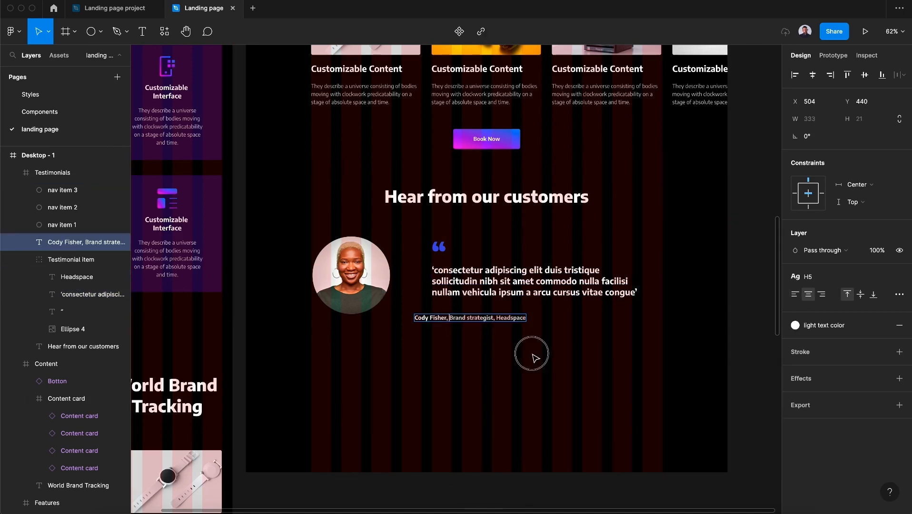
key("Escape")
left_click_drag(472, 324, 491, 317)
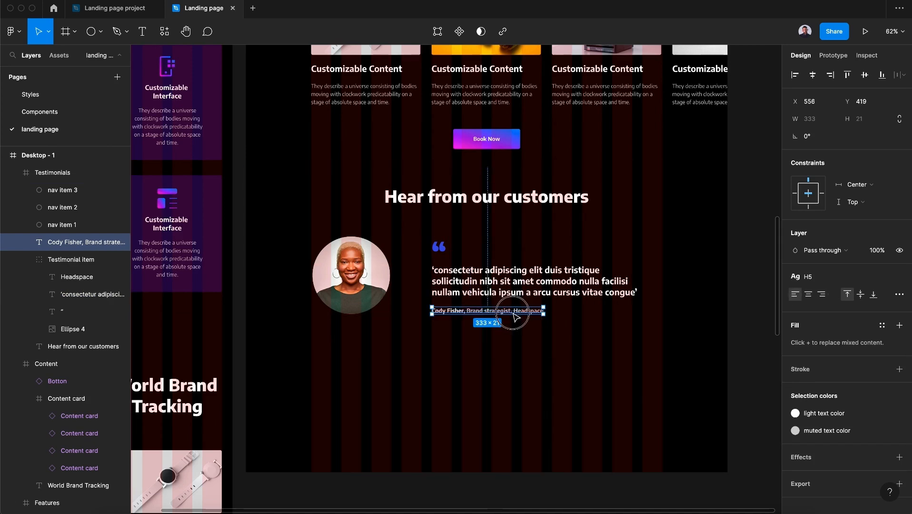
Move the separate Headspace label under the attribution line, left-align it and lower it to X 553, Y 464
left_click(71, 259)
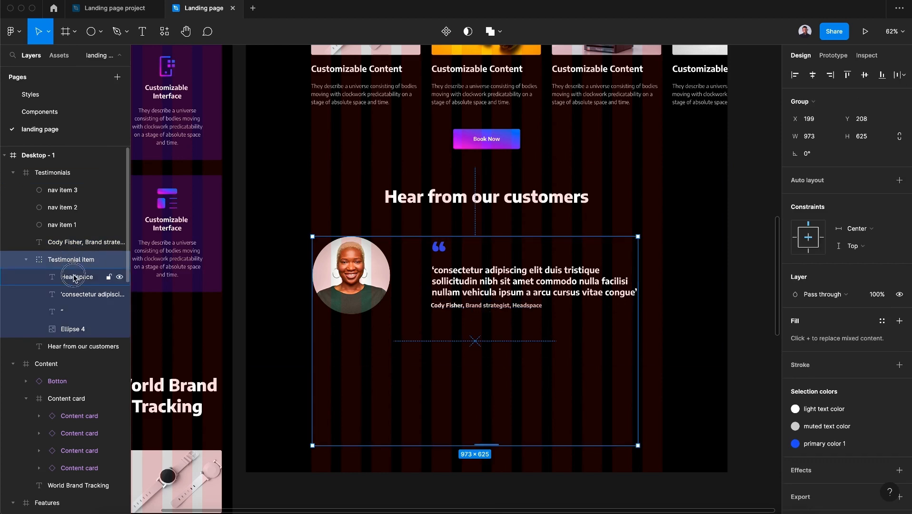
left_click(74, 278)
left_click_drag(486, 444, 446, 320)
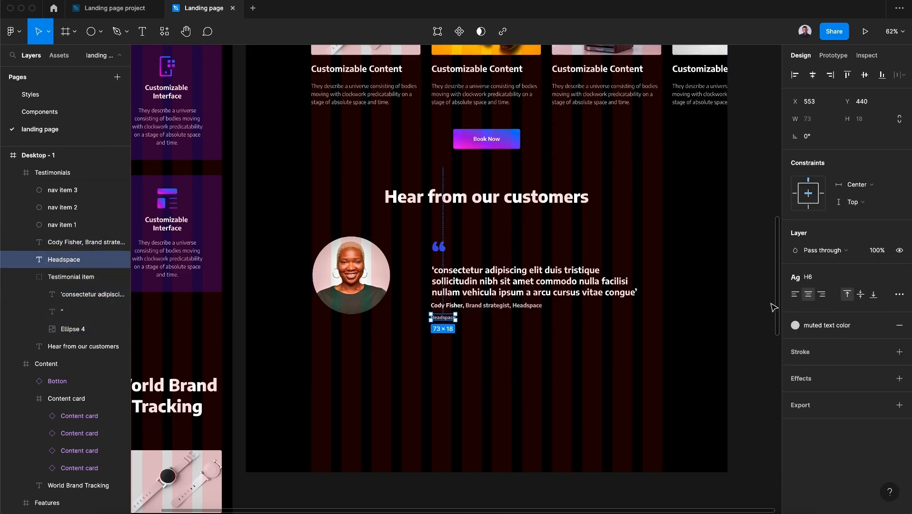
left_click(795, 294)
key("shift+Down")
key("shift+Down")
key("shift+Down")
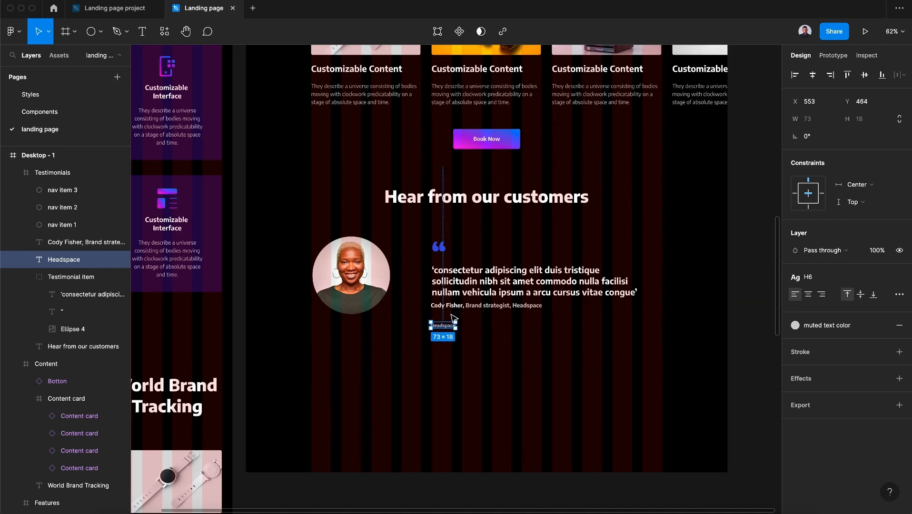
Shift the attribution line down slightly so it sits between the quote and the Headspace label
left_click_drag(454, 308, 451, 316)
left_click(769, 311)
scroll(769, 311, "down", 1)
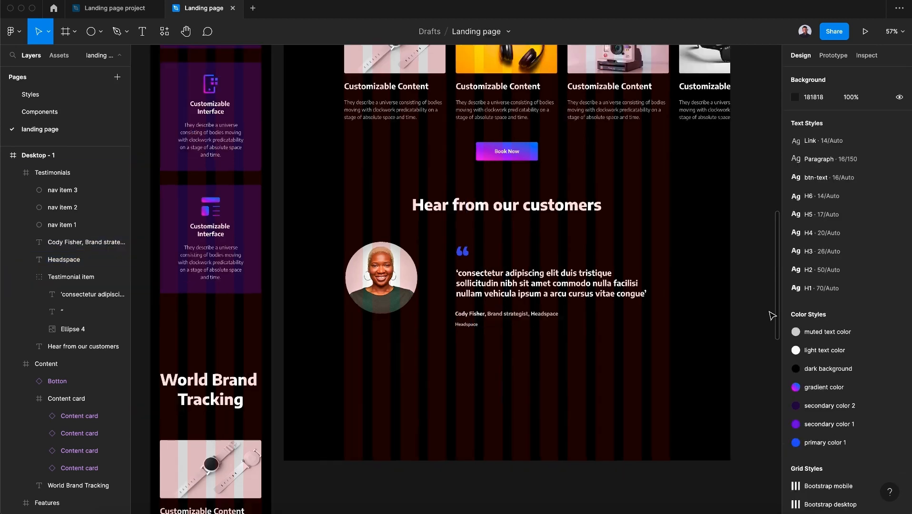
Set the desktop Testimonials frame's horizontal constraint to Left and right
left_click(595, 248)
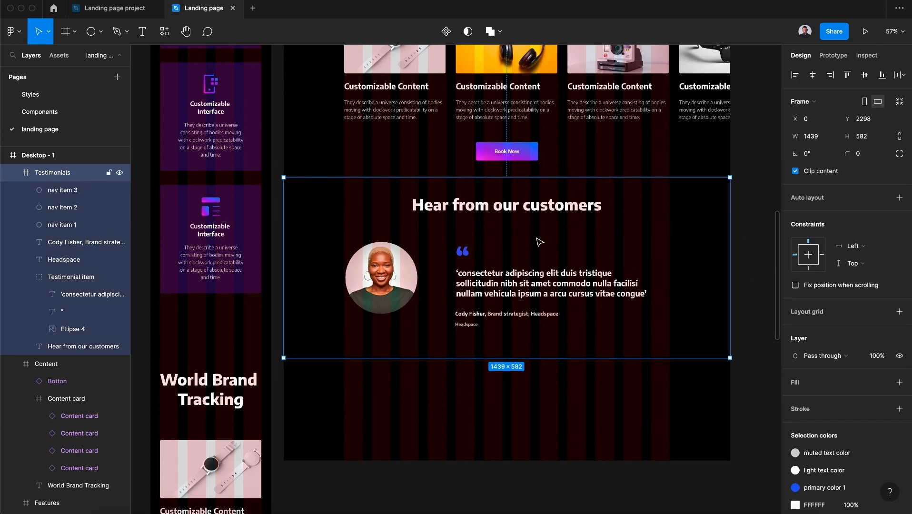
left_click(868, 247)
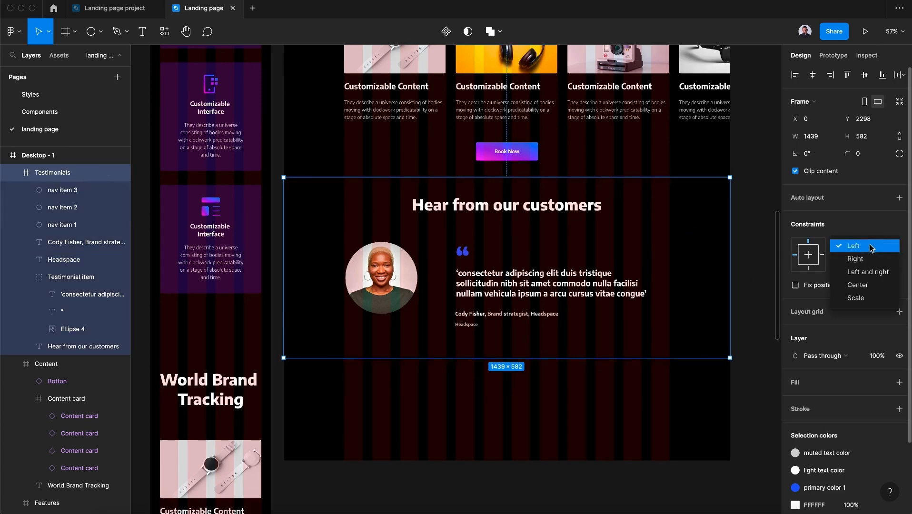
left_click(764, 251)
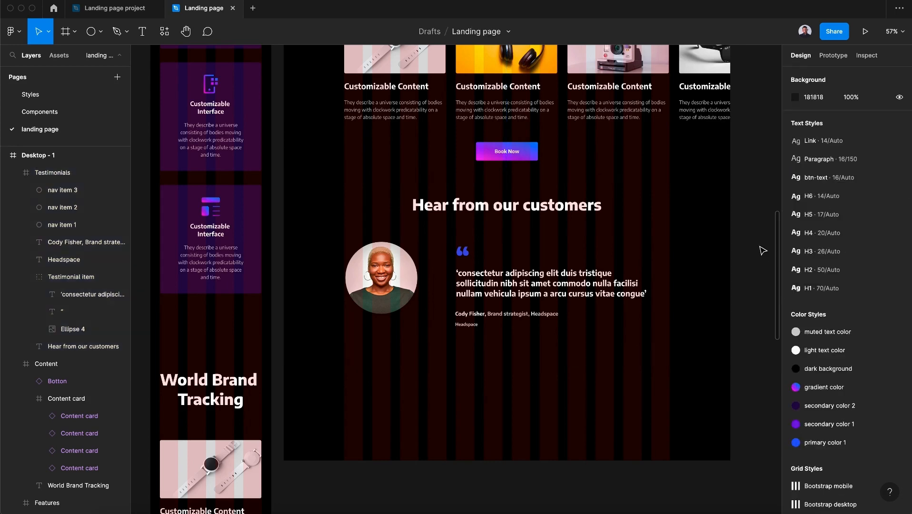
Move the three nav dots up beneath the testimonial and extend the desktop Testimonials frame to a height of 639
scroll(760, 251, "right", 2)
left_click(52, 173)
left_click(49, 196)
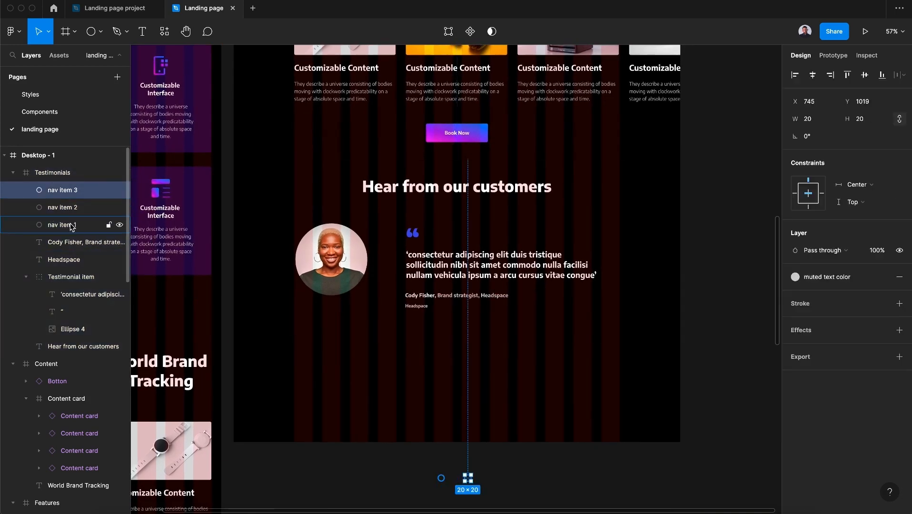
left_click(62, 224, "shift")
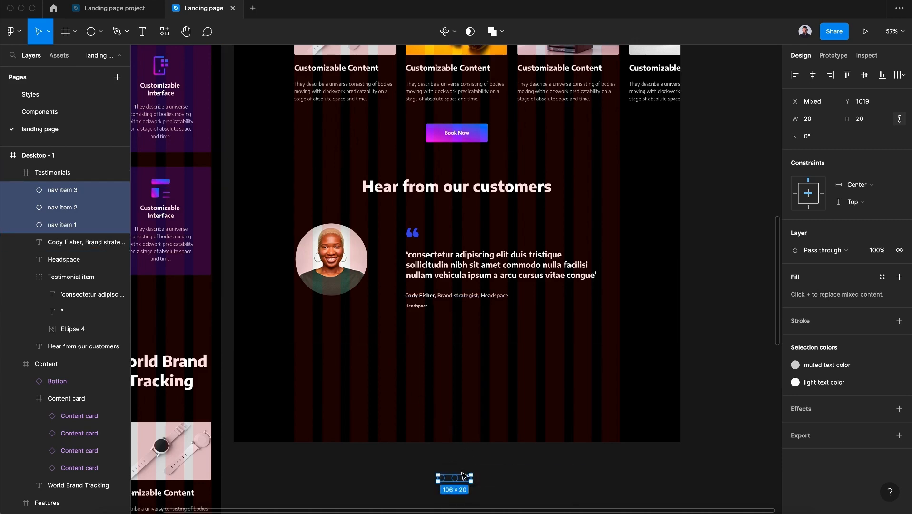
left_click_drag(456, 481, 487, 357)
left_click(585, 304)
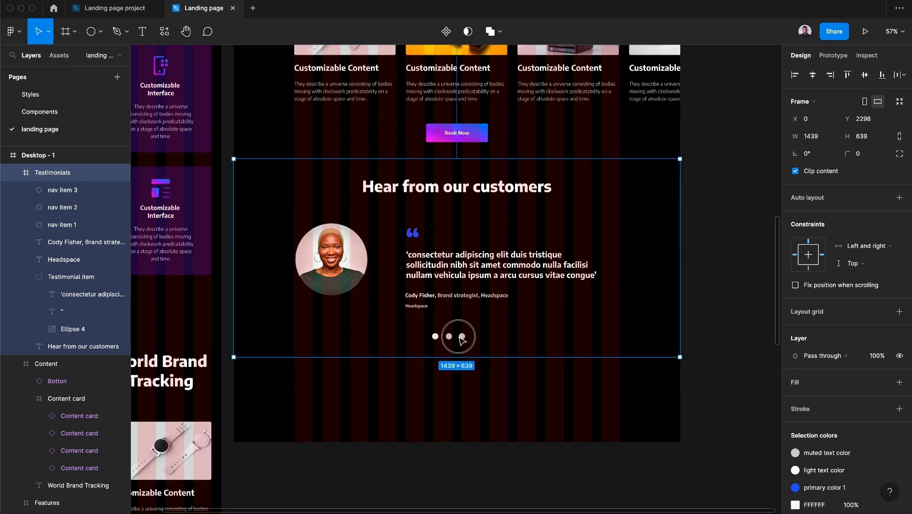
Hide the Bootstrap desktop layout grid on the Desktop - 1 frame
left_click(418, 296)
key("Escape")
scroll(662, 197, "up", 15)
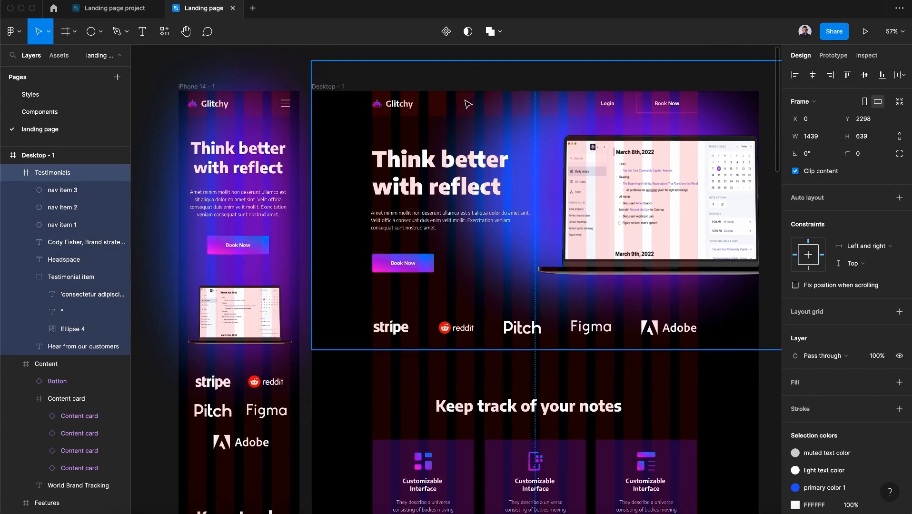
left_click(332, 93)
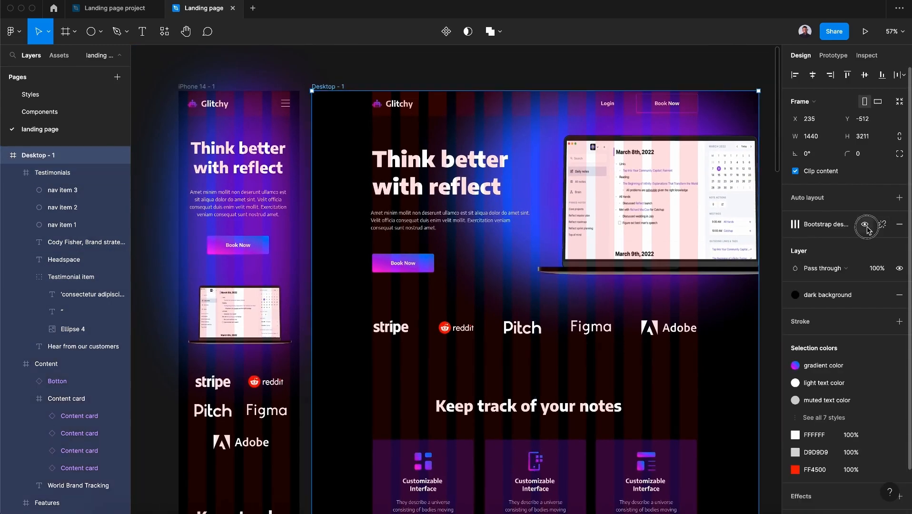
left_click(866, 227)
scroll(684, 303, "down", 12)
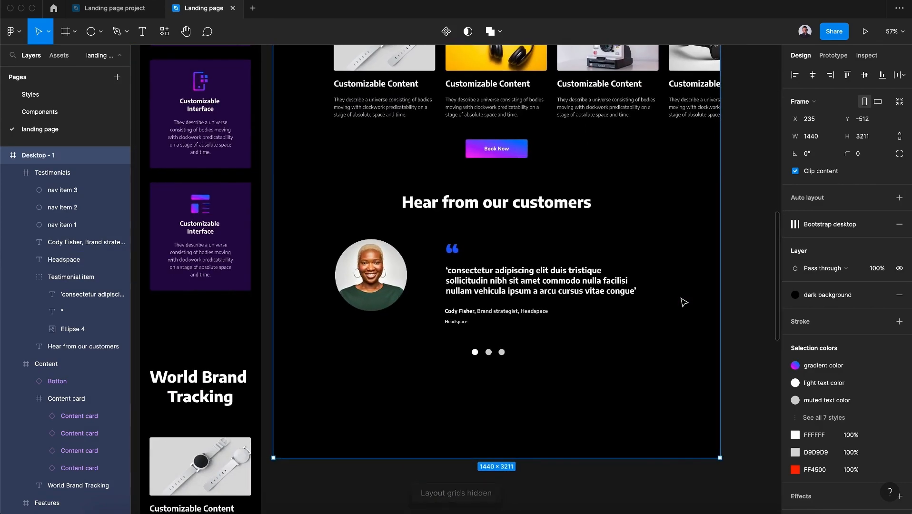
left_click(670, 302)
left_click(747, 306)
Move the World Brand Tracking heading in the mobile Content frame up to Y 46
scroll(747, 307, "down", 2)
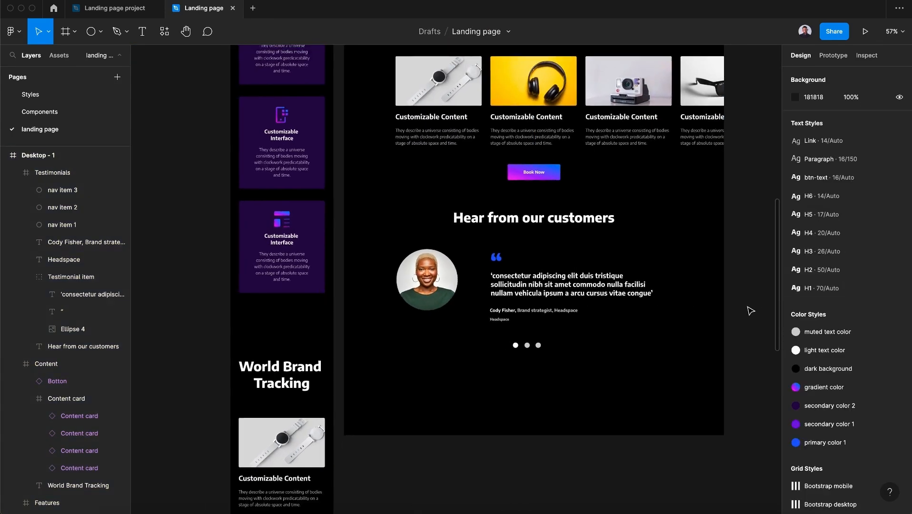
scroll(751, 311, "down", 3)
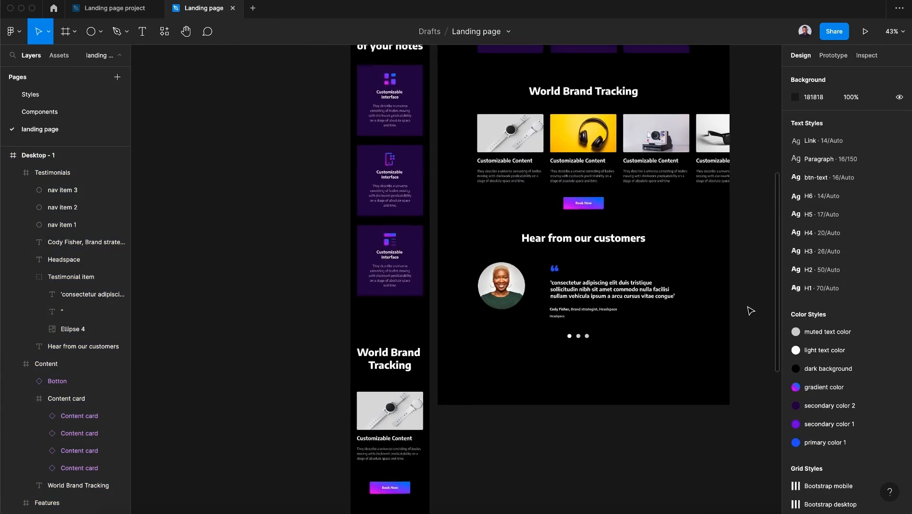
scroll(751, 311, "down", 5)
scroll(751, 311, "down", 3)
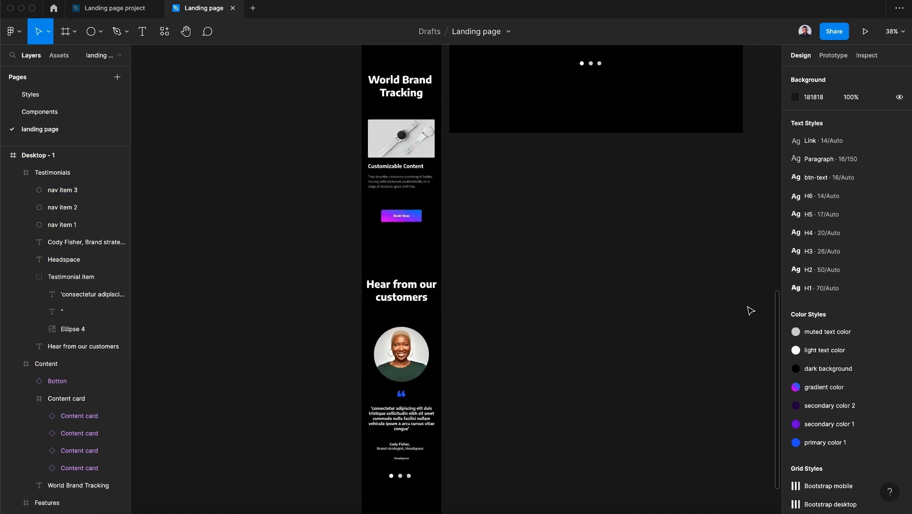
scroll(381, 307, "up", 4)
left_click(416, 214)
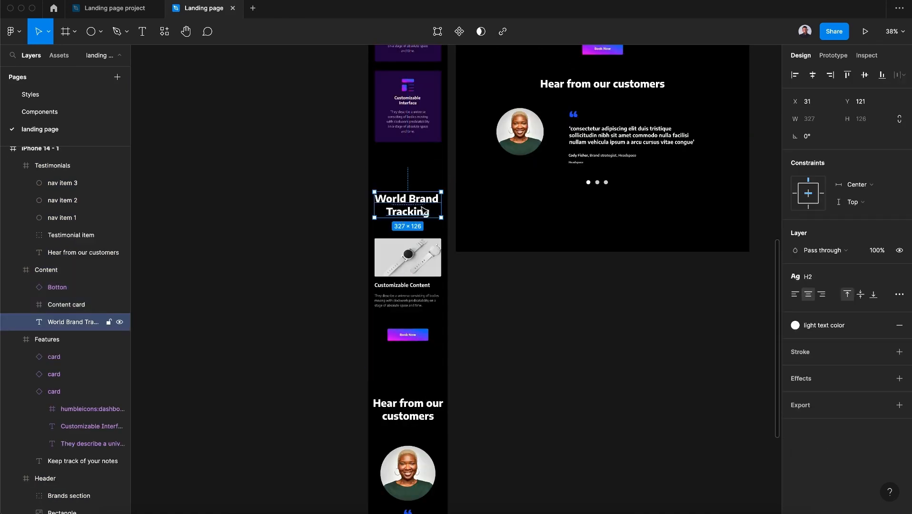
left_click_drag(421, 203, 417, 187)
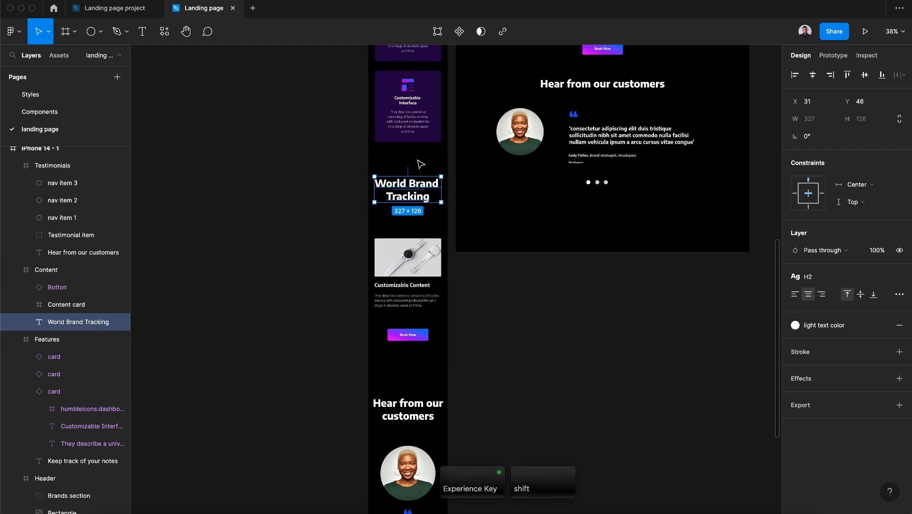
left_click(417, 162)
Move the mobile content card and the Book Now button up, closer to the World Brand Tracking heading
double_click(417, 200)
left_click(418, 296)
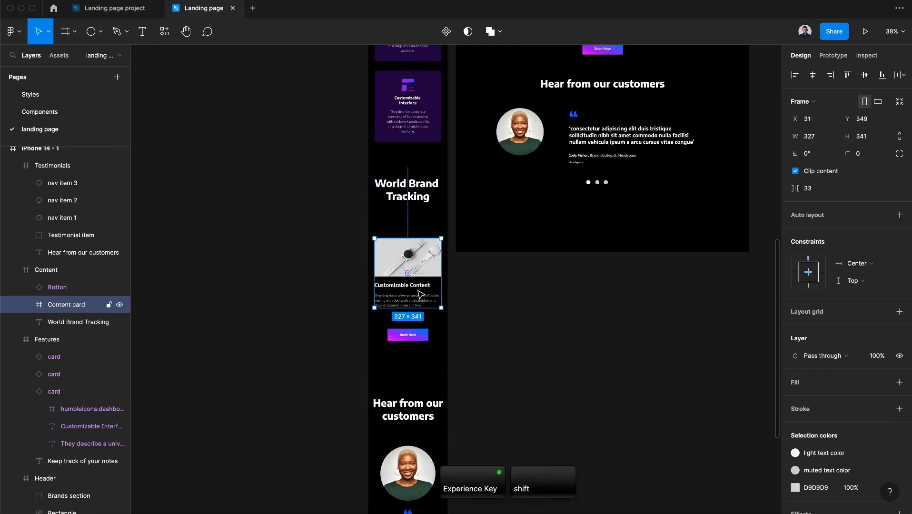
left_click_drag(418, 285, 416, 270)
left_click_drag(420, 335, 420, 319)
Shorten the mobile Content frame to a height of 956 and move the mobile Testimonials section up directly beneath it
left_click_drag(416, 372, 414, 337)
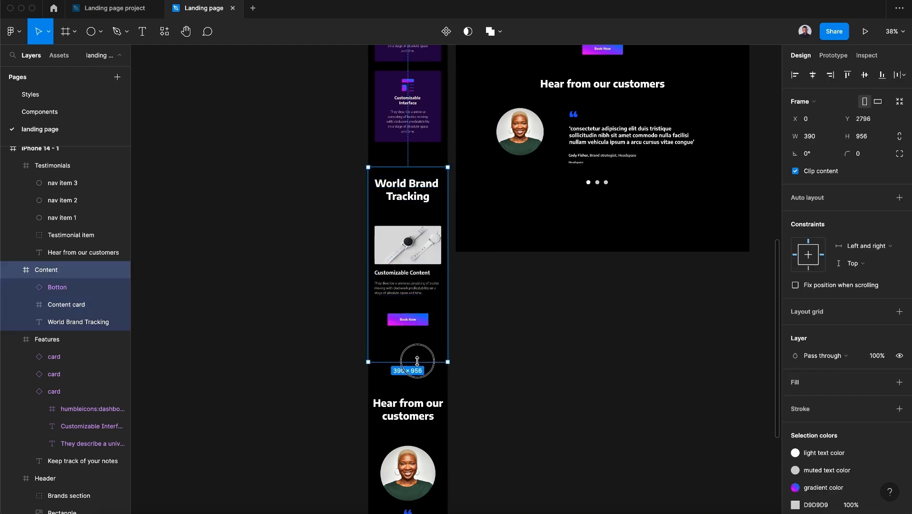
left_click_drag(416, 402, 416, 380)
left_click(524, 370)
scroll(526, 370, "down", 4)
scroll(525, 370, "up", 4)
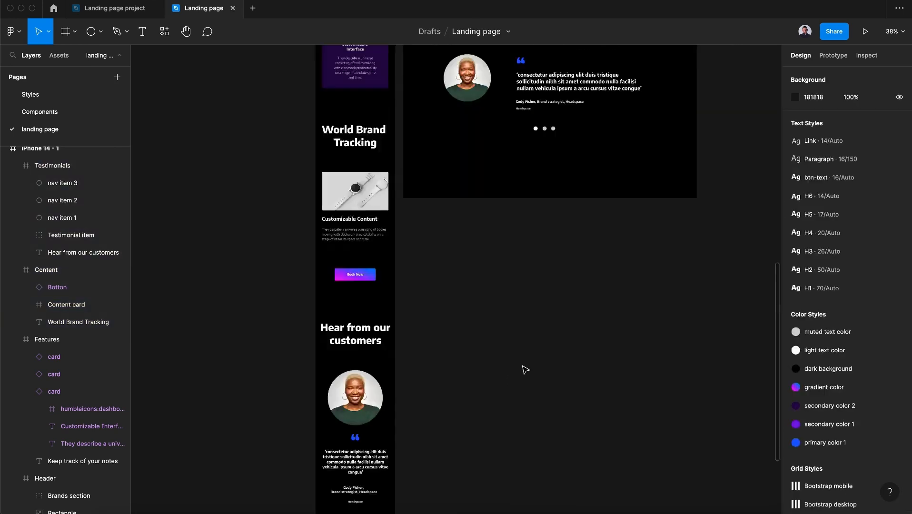
scroll(540, 305, "up", 2)
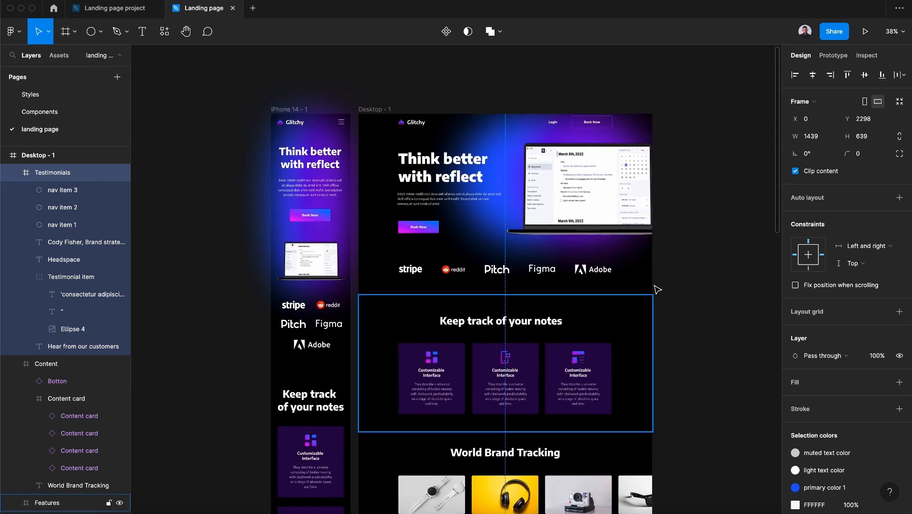
left_click(740, 306)
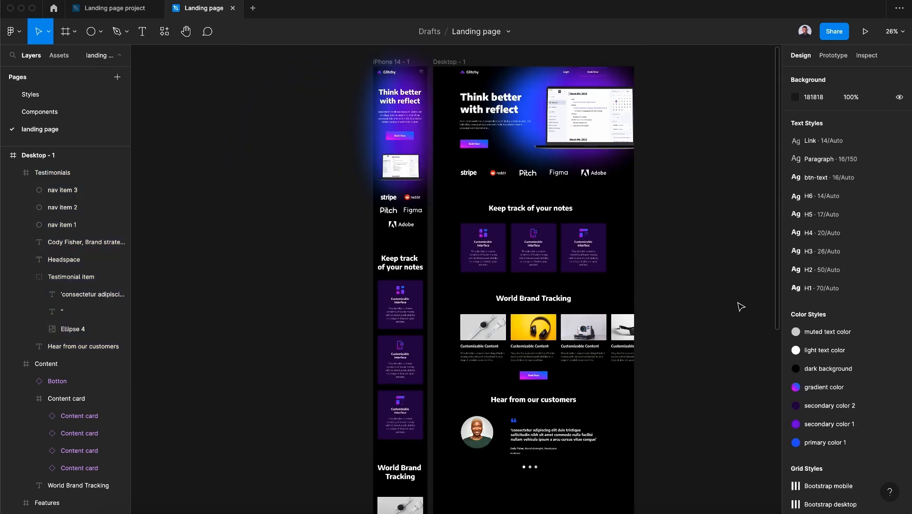